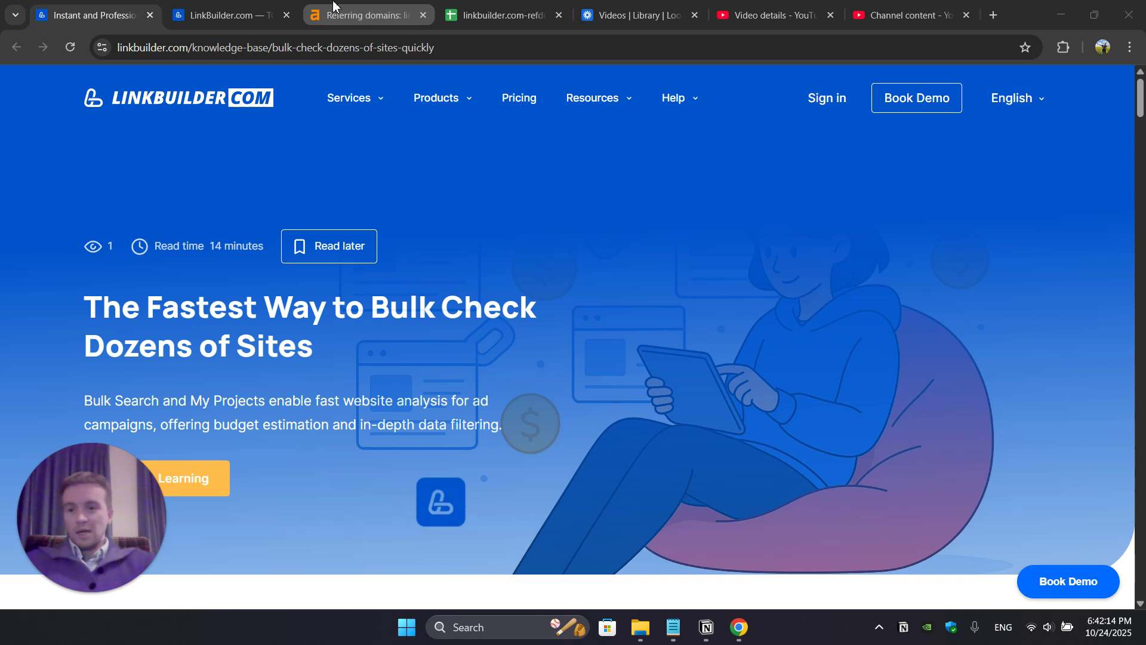
# Step: Switch to the LinkBuilder app, open Bulk Search, and view its file upload option before returning to the URL list entry
pyautogui.click(222, 15)
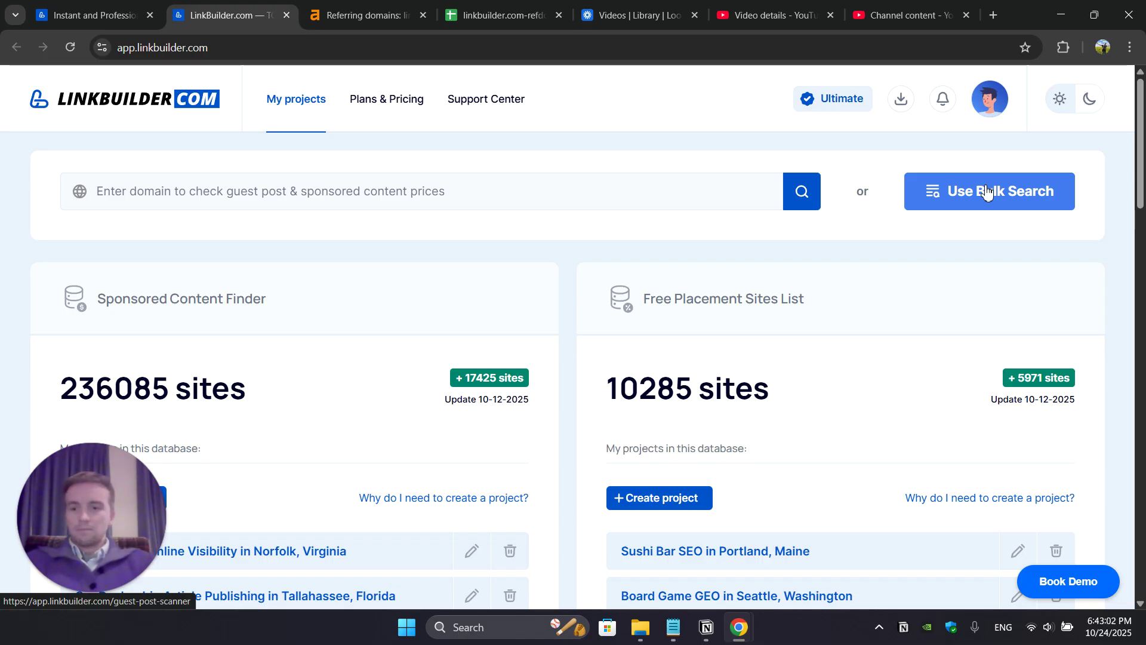
pyautogui.click(987, 191)
pyautogui.scroll(-5, 625, 284)
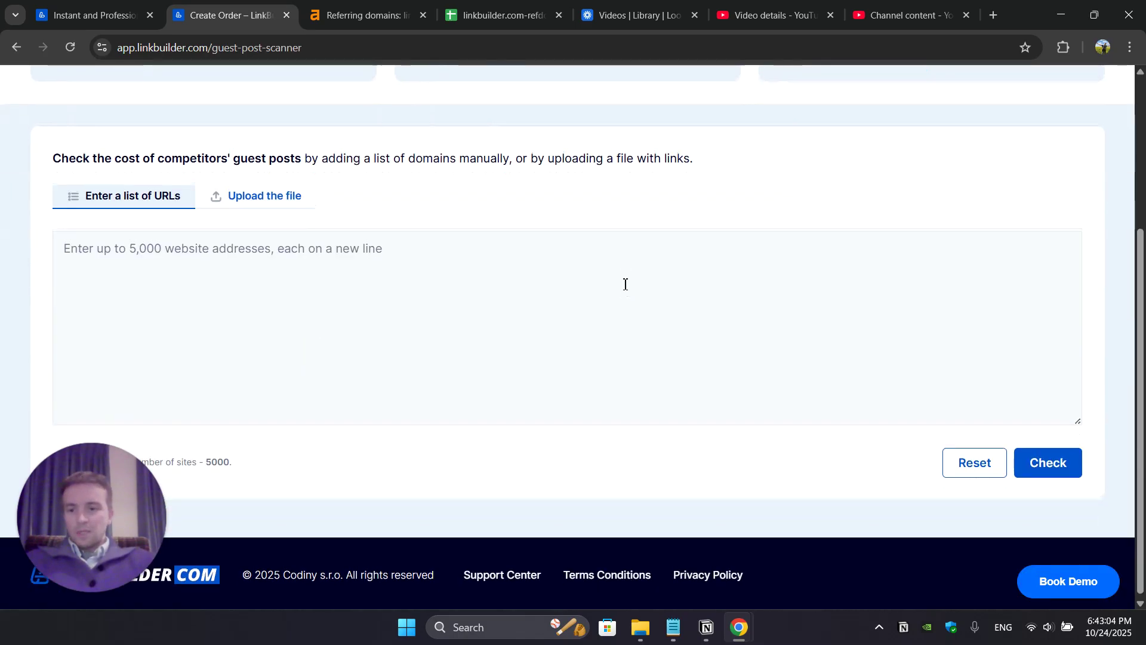
pyautogui.click(539, 296)
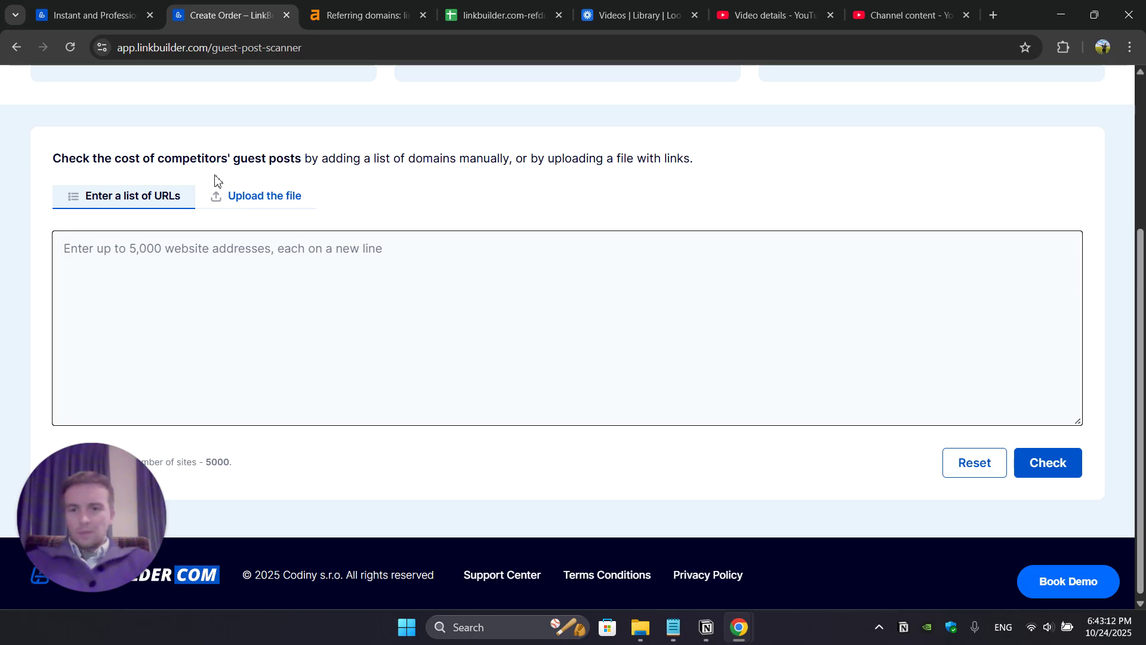
pyautogui.click(266, 194)
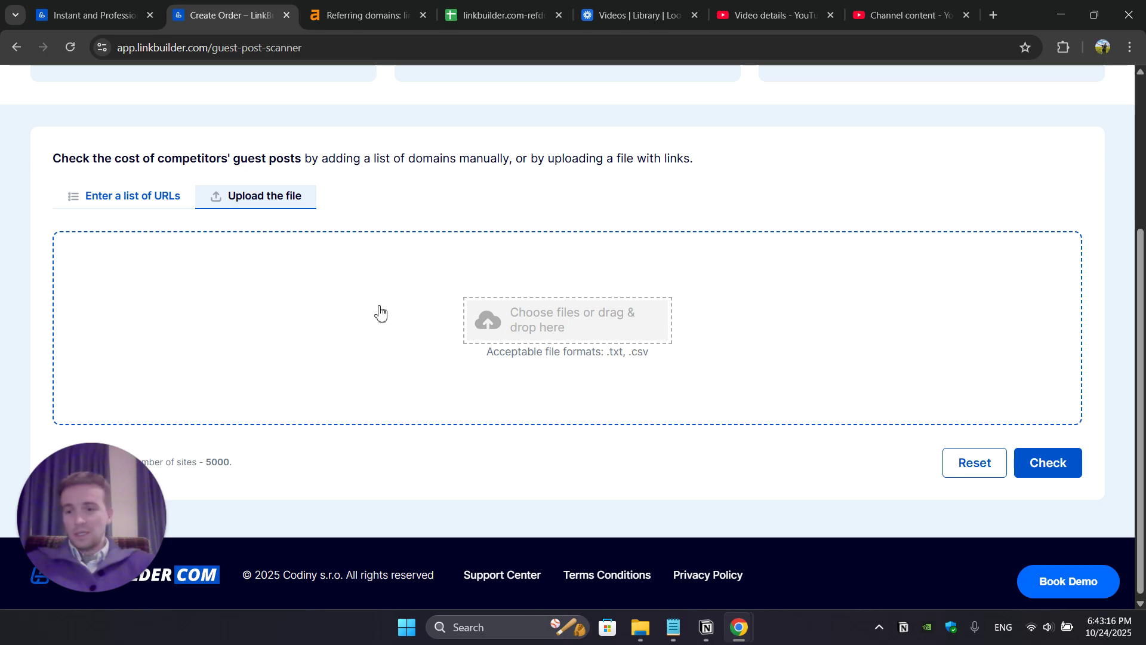
pyautogui.click(96, 196)
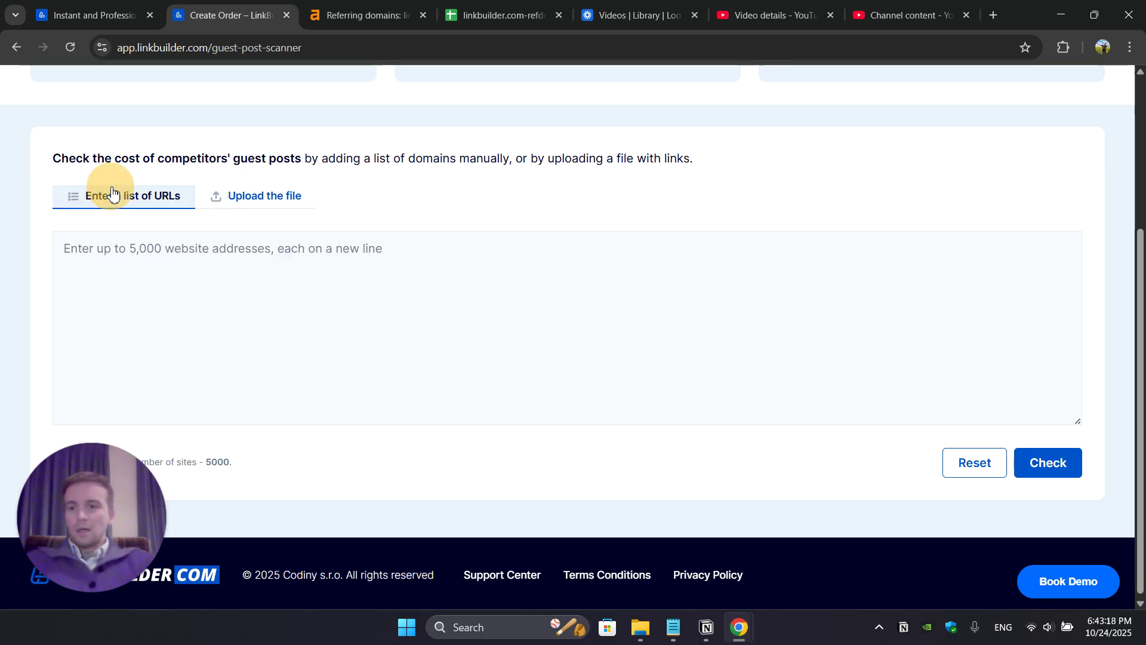
# Step: View linkbuilder.com's referring domains report in Ahrefs and the exported domain column in the Google Sheets spreadsheet
pyautogui.click(336, 6)
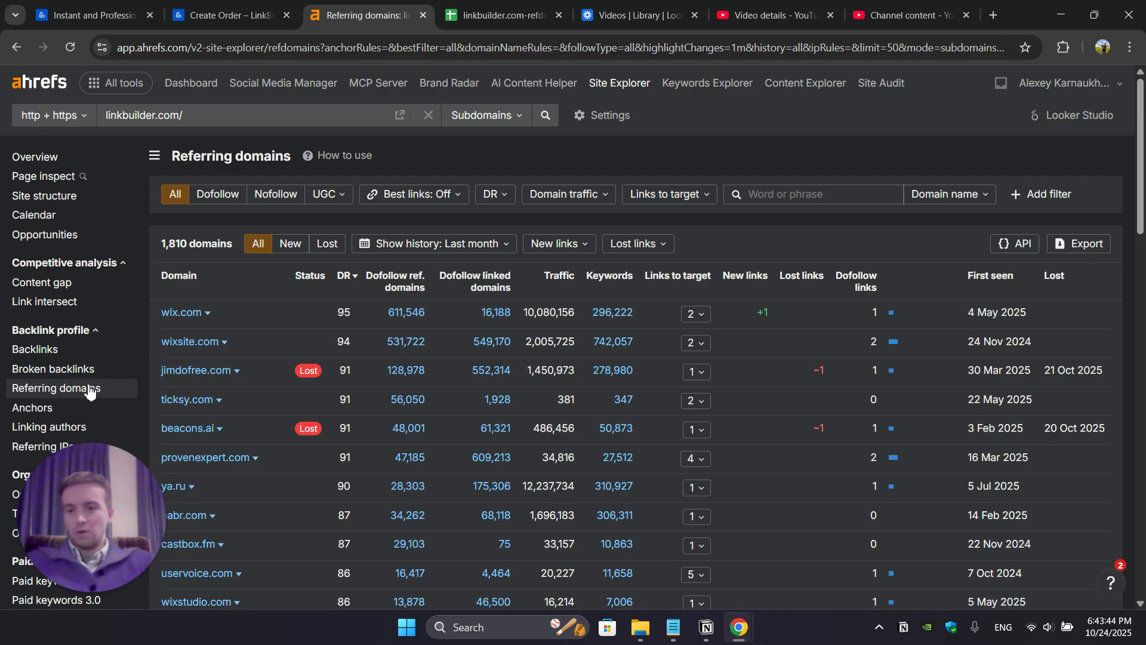
pyautogui.click(502, 13)
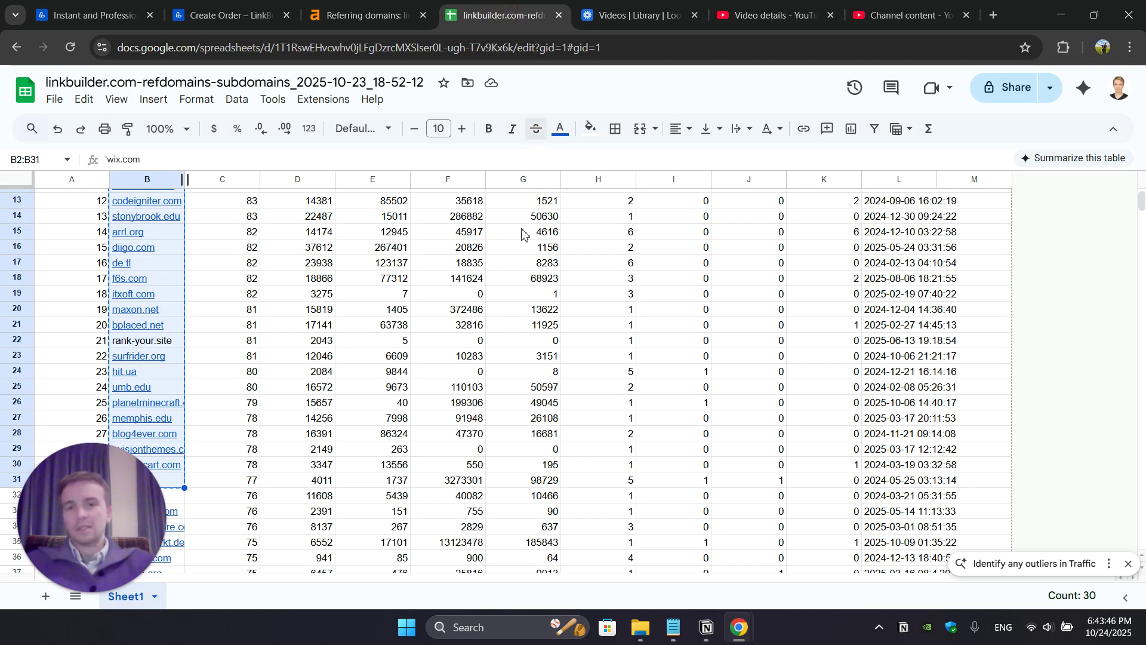
pyautogui.scroll(4, 511, 275)
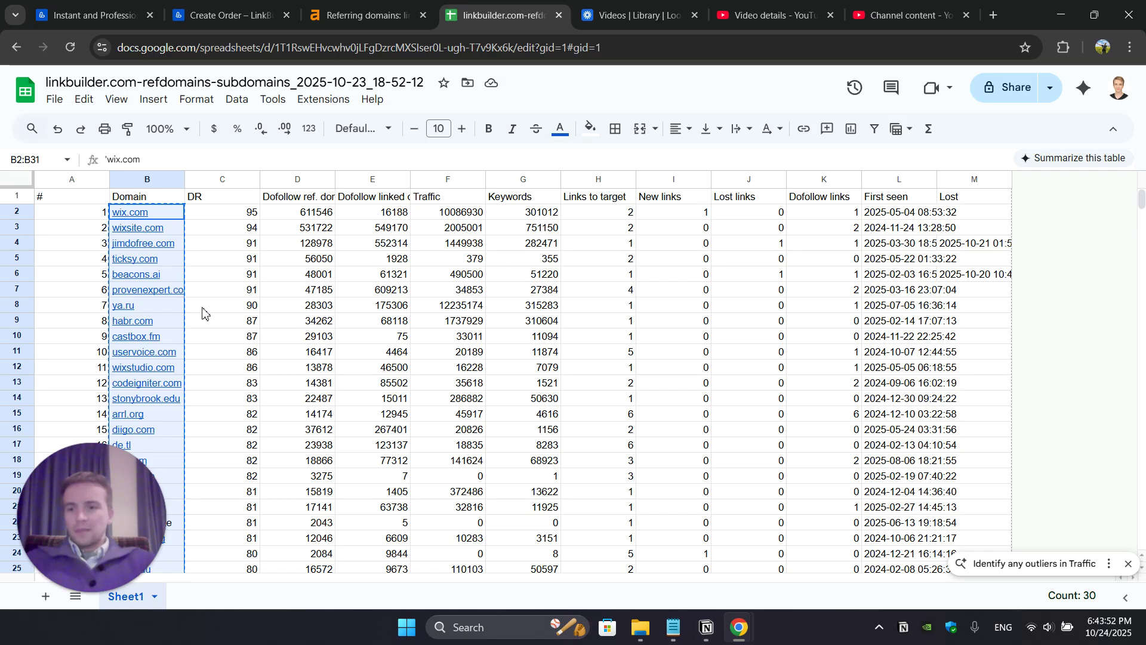
# Step: Paste the copied spreadsheet domains from B2:B31 into LinkBuilder's Bulk Search URL list and run the check
pyautogui.click(227, 15)
pyautogui.click(302, 318)
pyautogui.hotkey('ctrl', 'v')
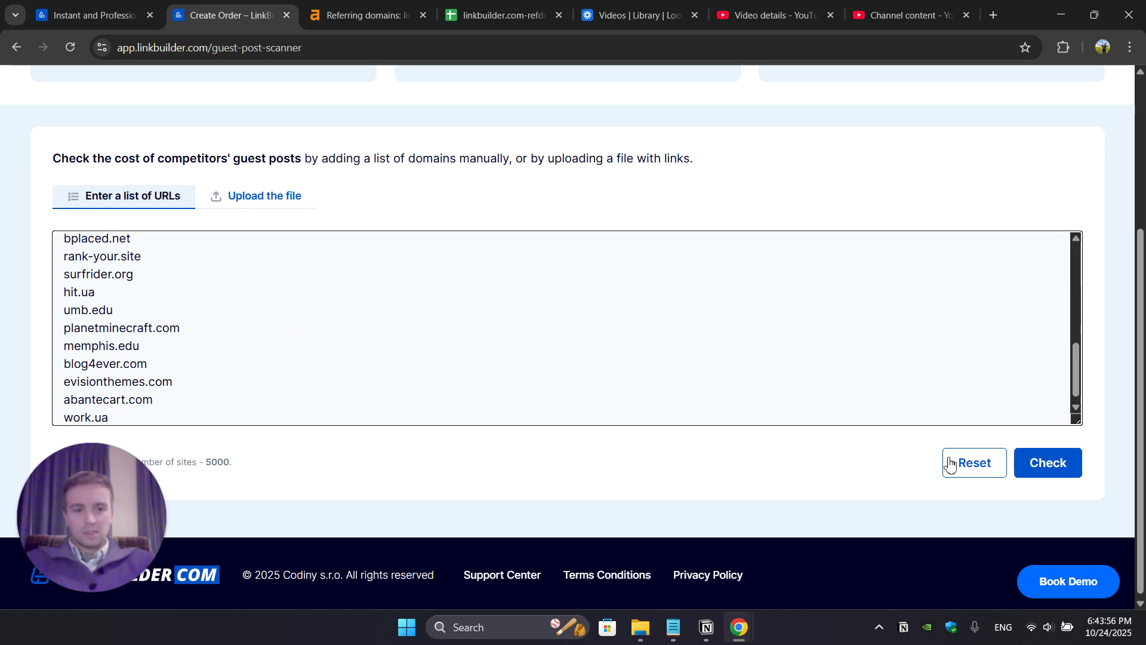
pyautogui.click(1063, 477)
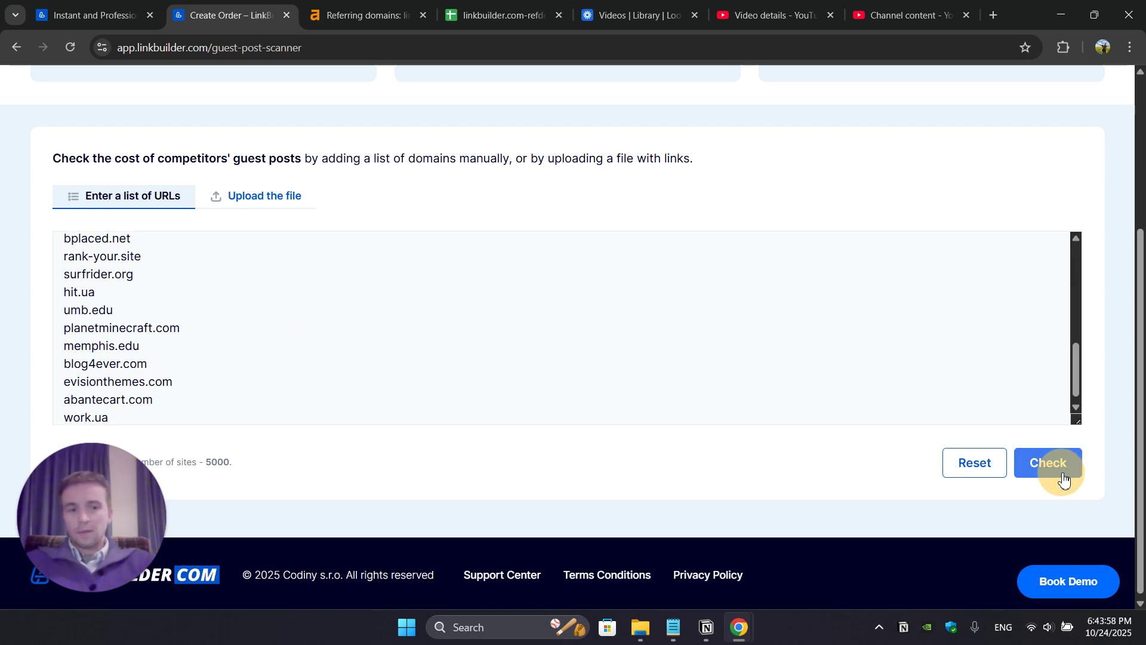
# Step: Review the sites found by the bulk check and view all seller prices for provenexpert.com
pyautogui.scroll(-3, 1114, 468)
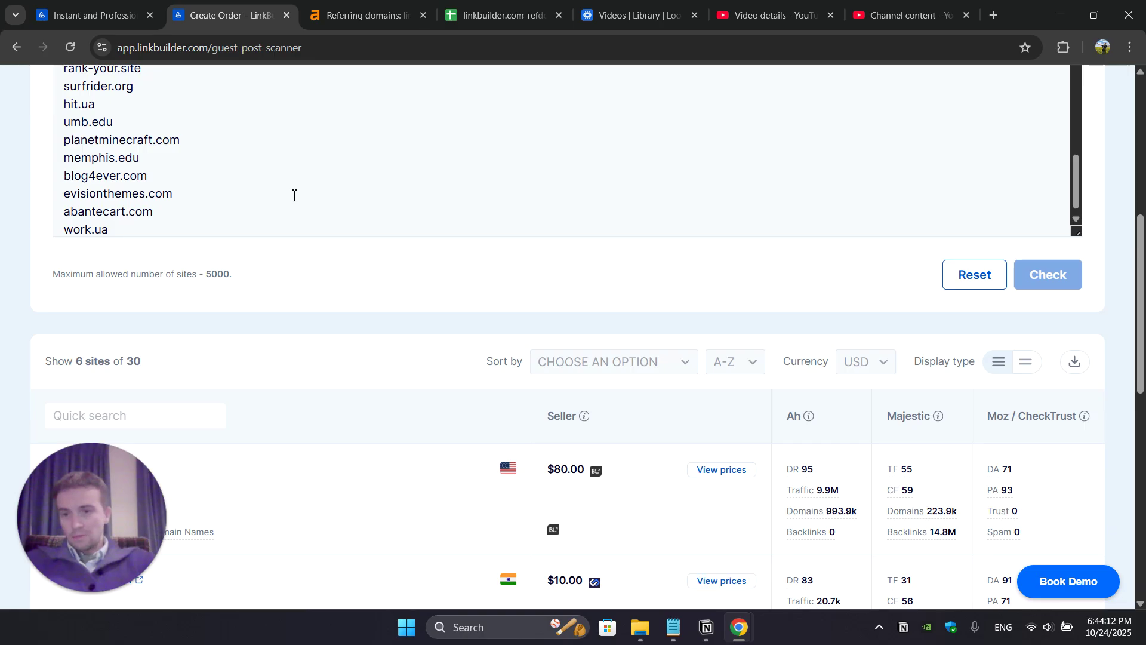
pyautogui.scroll(-5, 328, 371)
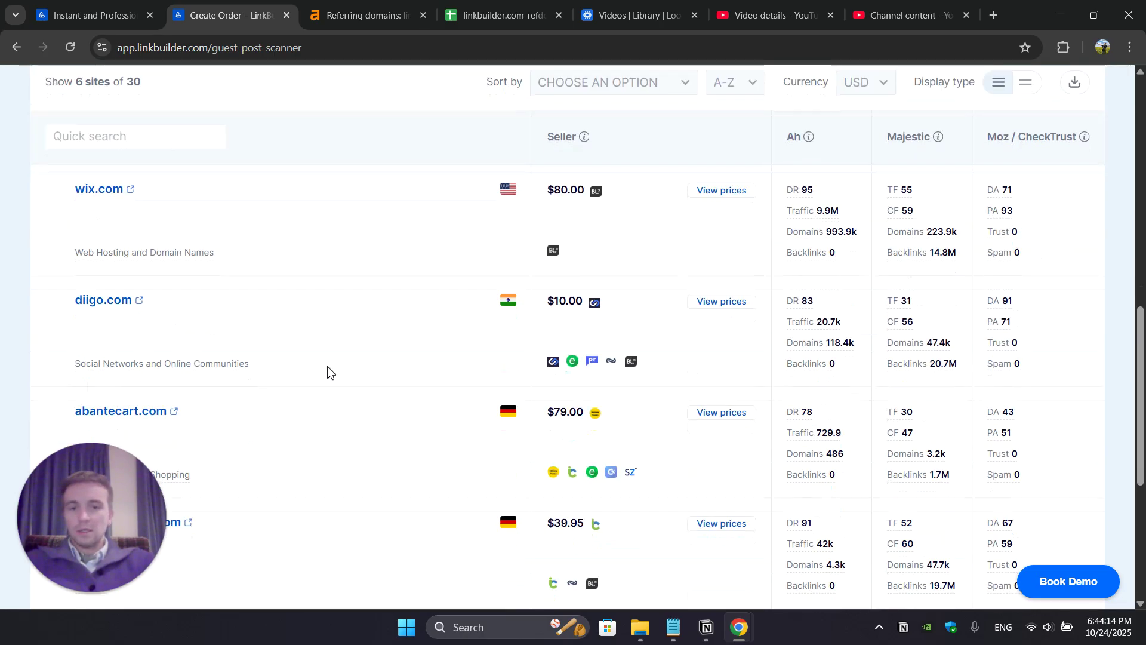
pyautogui.scroll(-3, 328, 371)
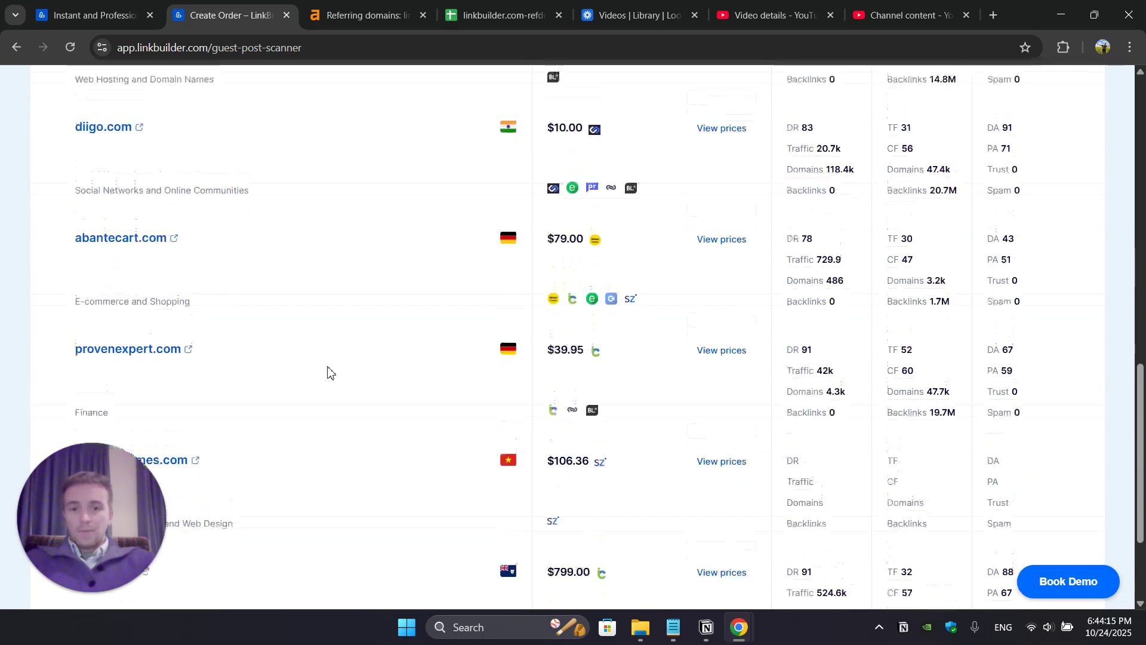
pyautogui.click(718, 352)
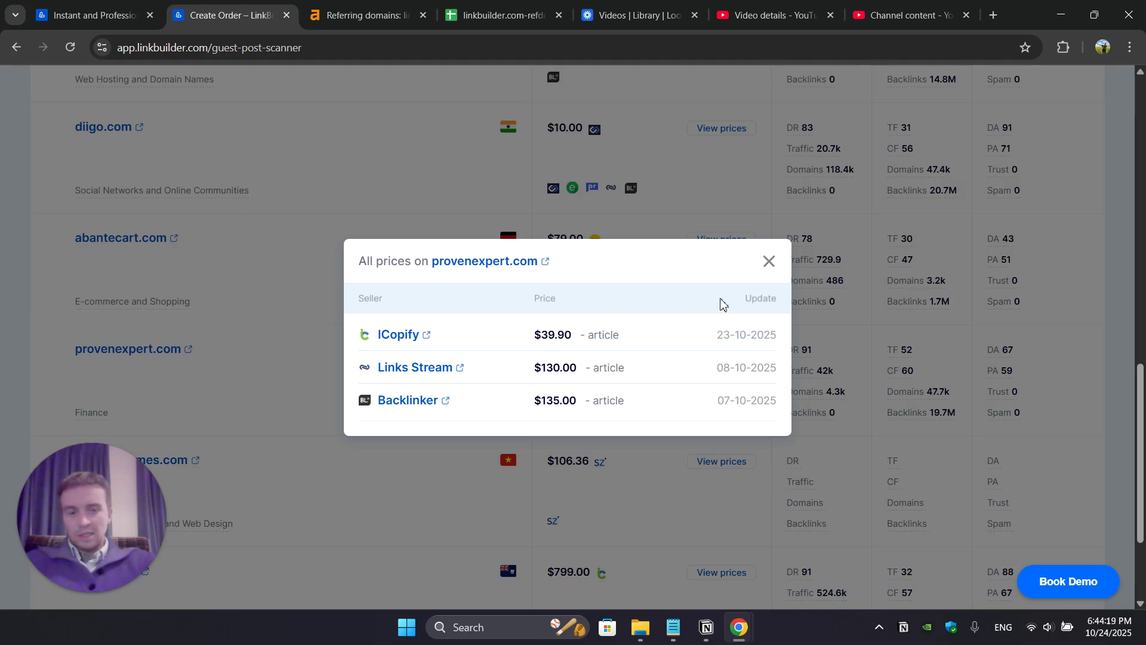
pyautogui.click(768, 262)
# Step: View the criteria available for sorting the bulk check results without choosing one
pyautogui.scroll(2, 1059, 371)
pyautogui.scroll(2, 1059, 371)
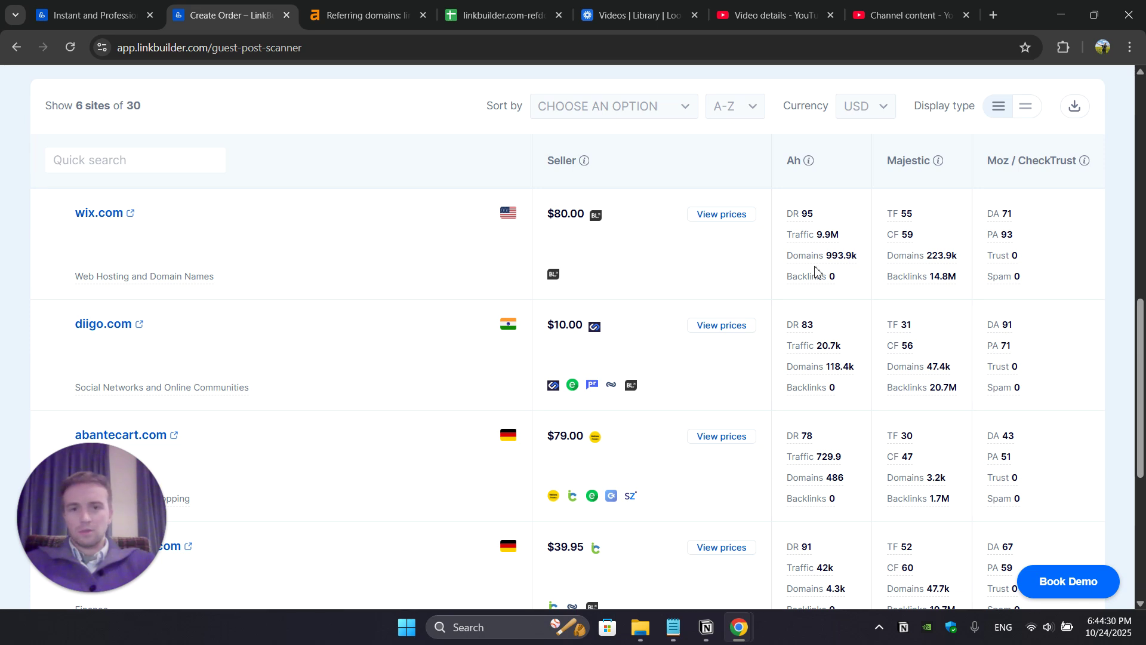
pyautogui.scroll(2, 815, 270)
pyautogui.click(676, 262)
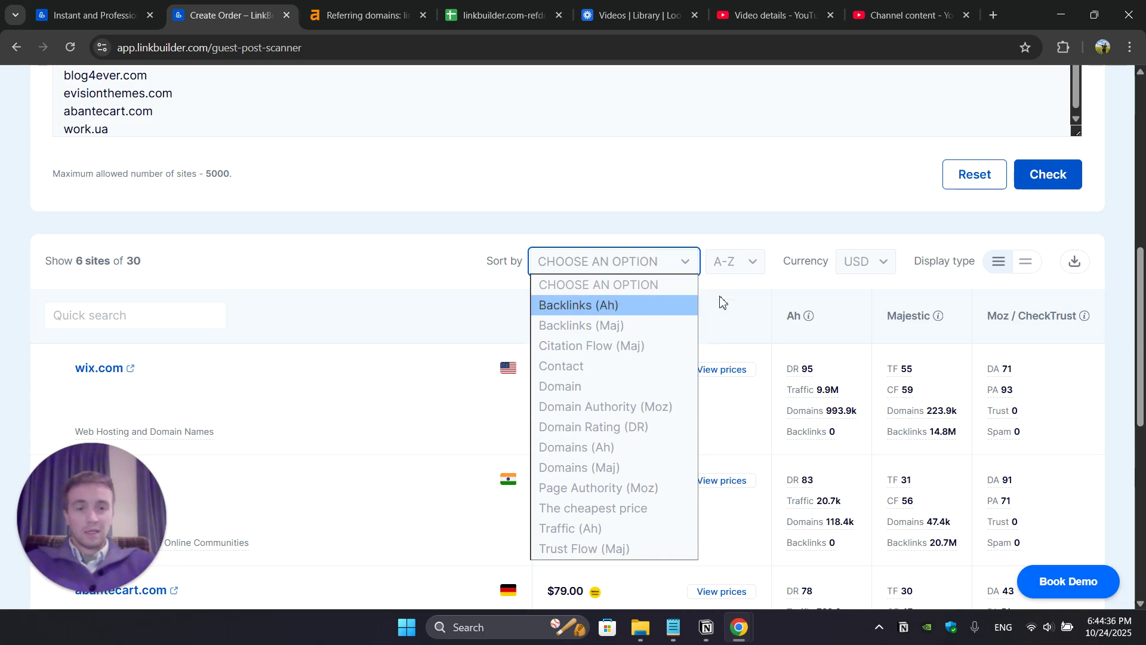
pyautogui.click(803, 163)
# Step: Examine the Guest Post Scanner summary of domains, average price and total value
pyautogui.scroll(6, 803, 163)
pyautogui.scroll(3, 803, 163)
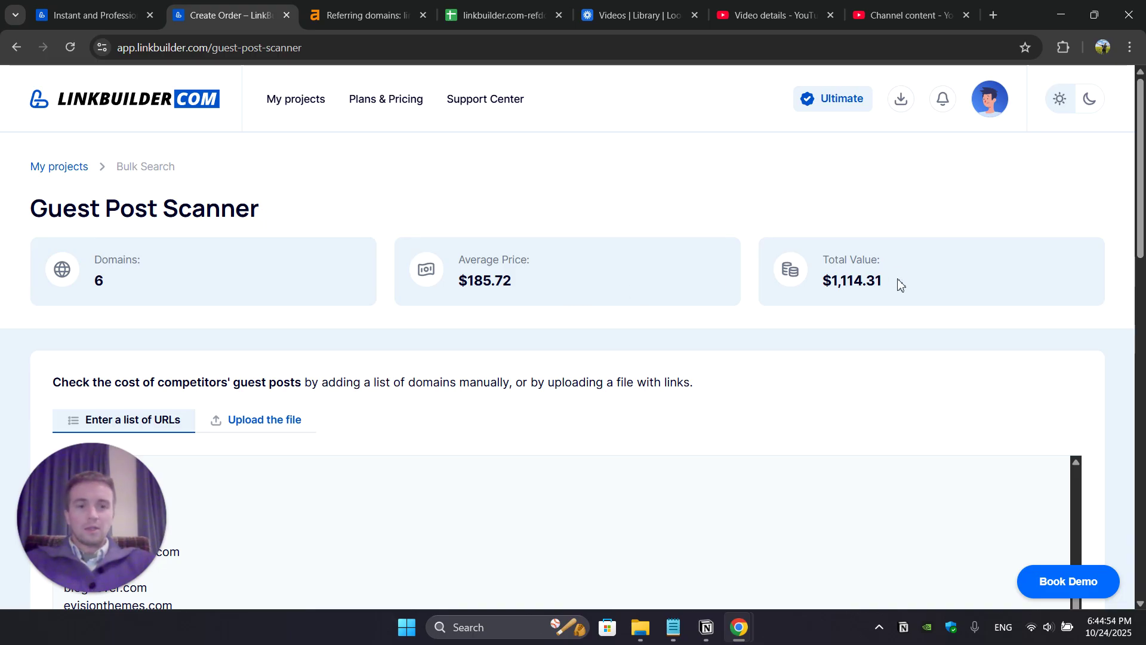
pyautogui.moveTo(898, 284); pyautogui.dragTo(806, 254)
pyautogui.click(805, 250)
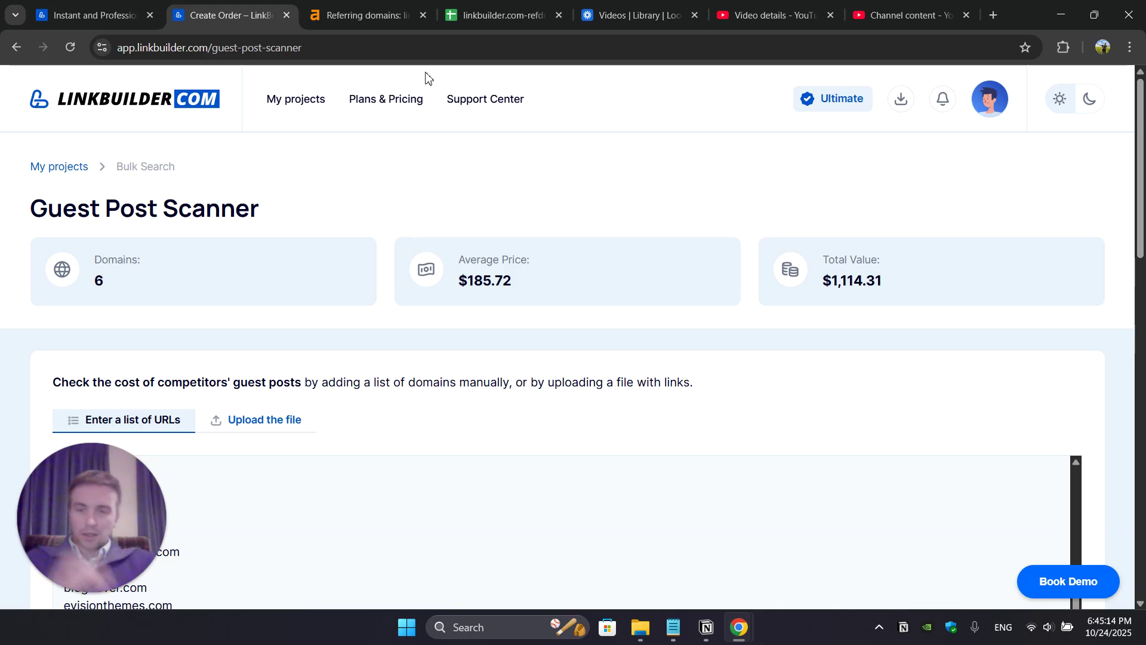
# Step: Open the Sponsored Content Finder project "Hedge Fund Online Visibility in Norfolk, Virginia" from My projects
pyautogui.click(299, 101)
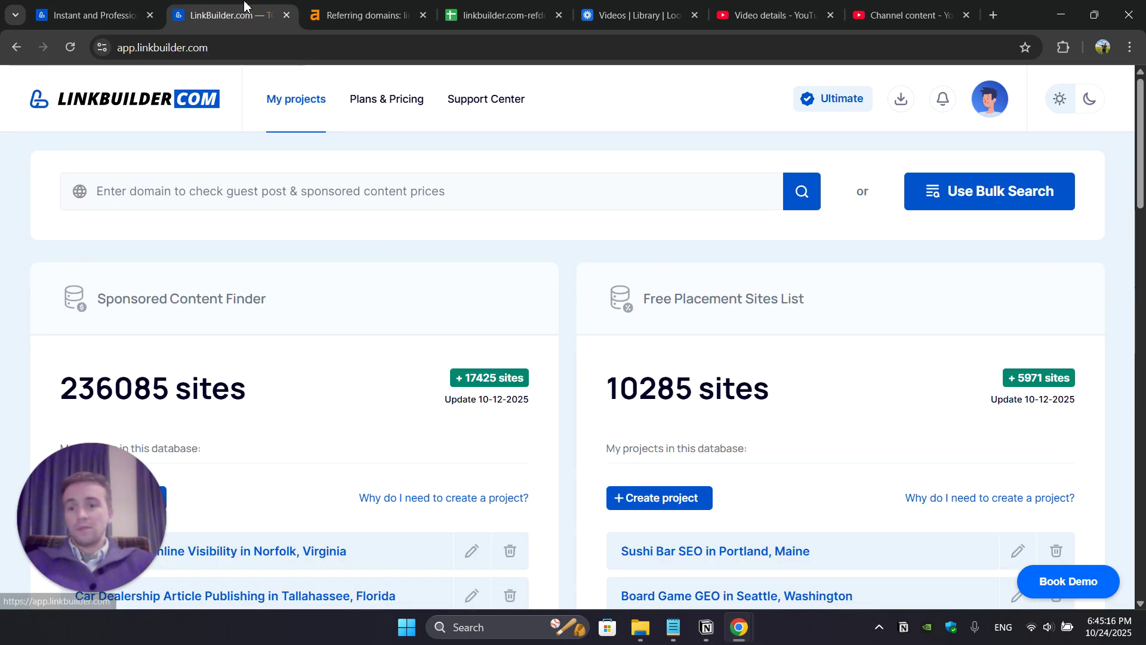
pyautogui.scroll(-3, 403, 355)
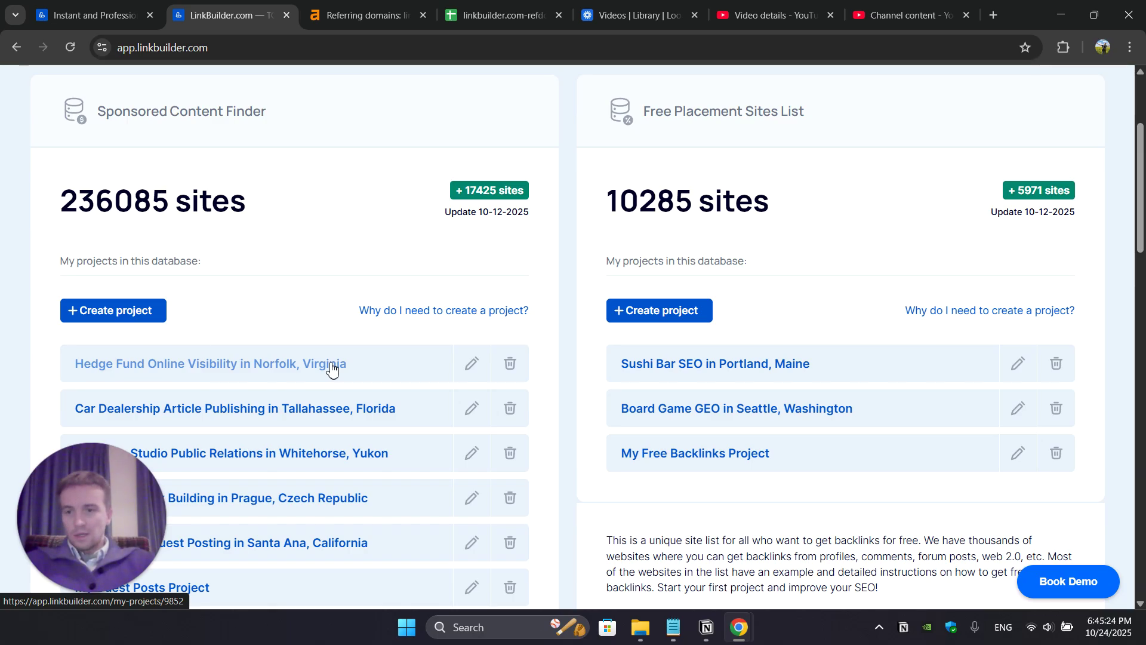
pyautogui.click(225, 366)
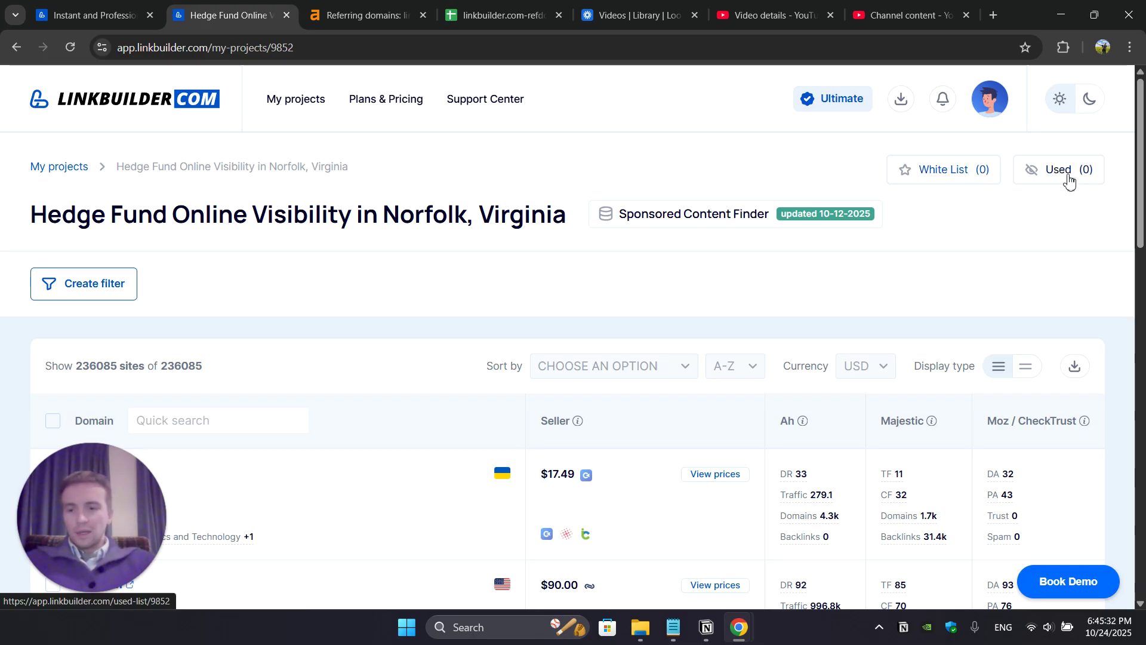
# Step: View the project's White List and Used List, returning to the project's site list after each
pyautogui.click(944, 174)
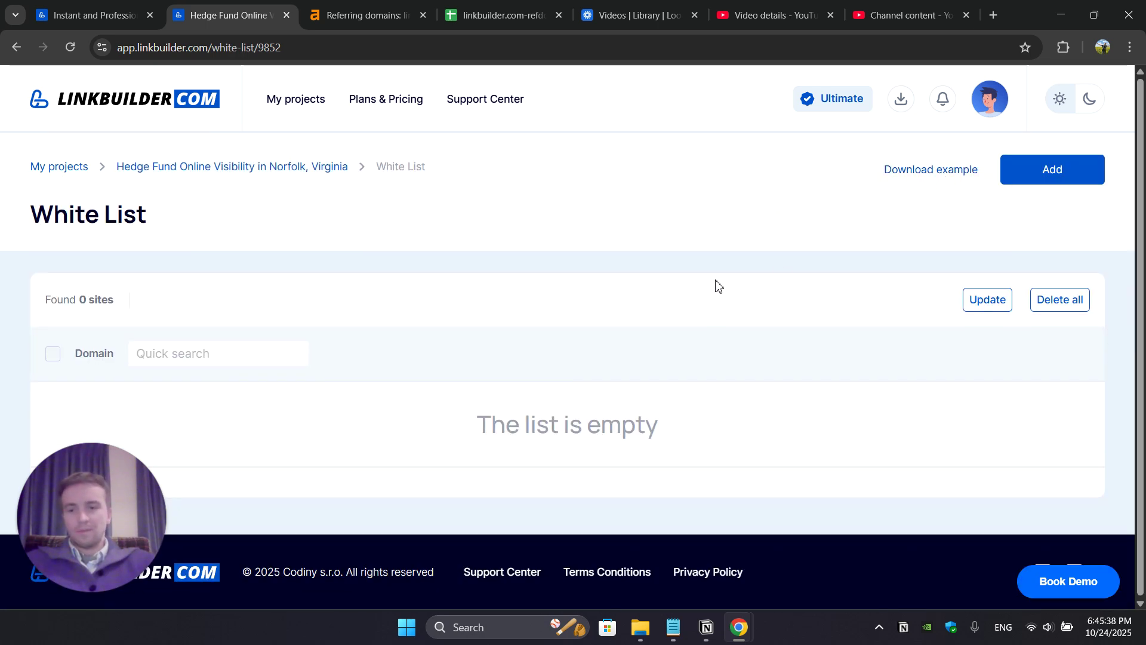
pyautogui.click(310, 173)
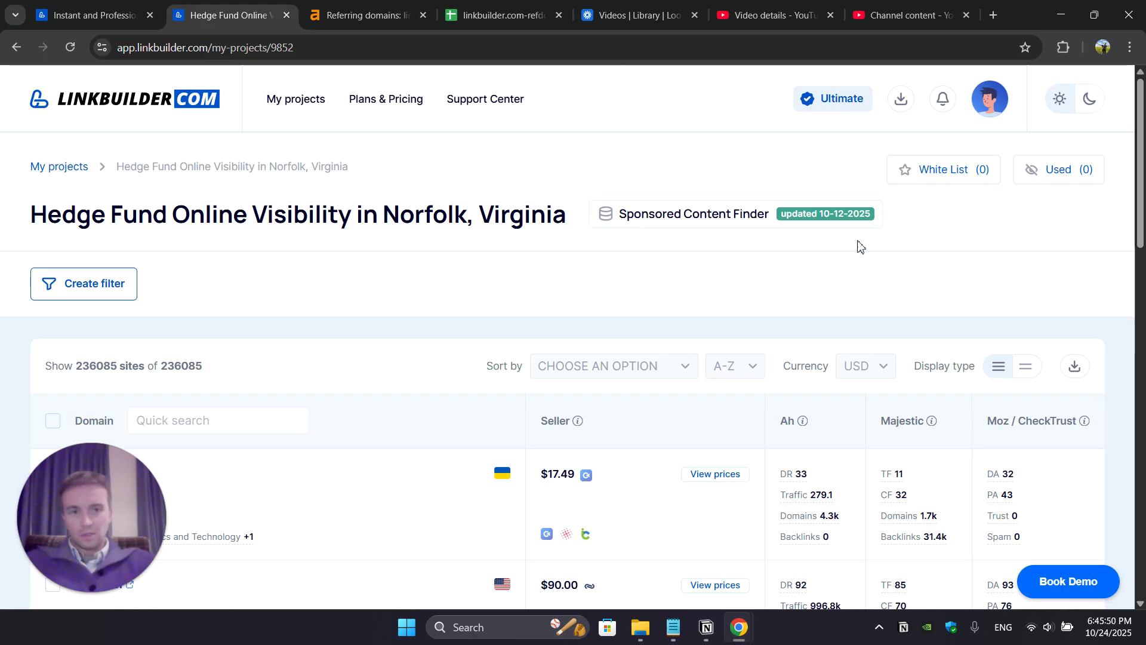
pyautogui.click(1058, 177)
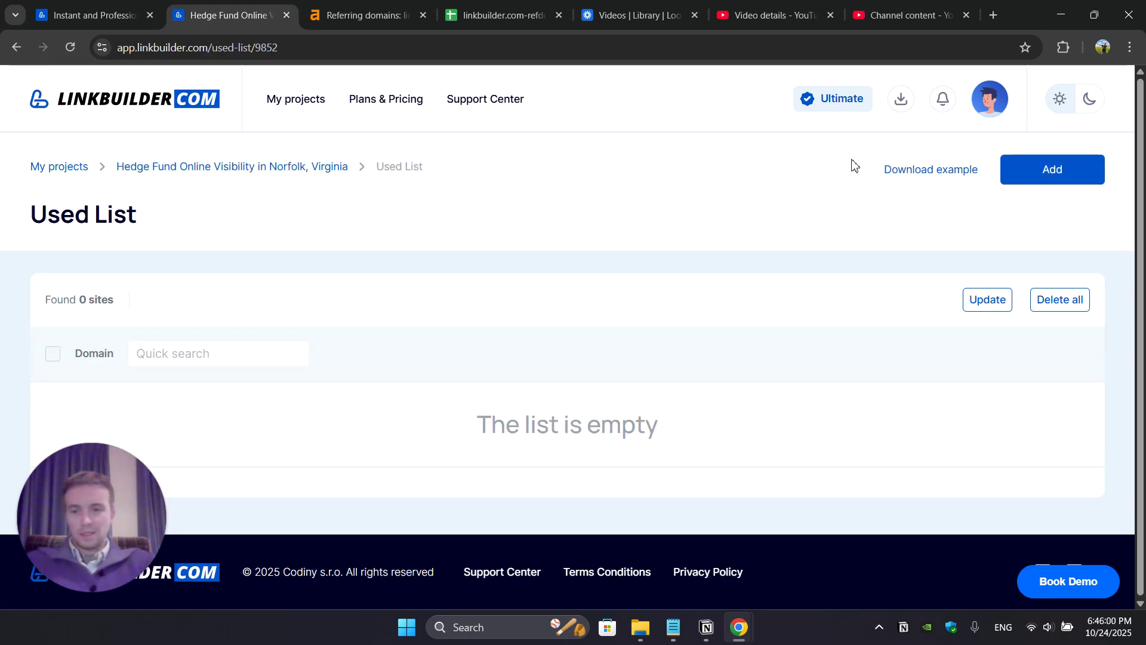
pyautogui.click(327, 169)
# Step: Select ted.com and pcweek.ua in the project's site list and hide both sites
pyautogui.scroll(-3, 357, 293)
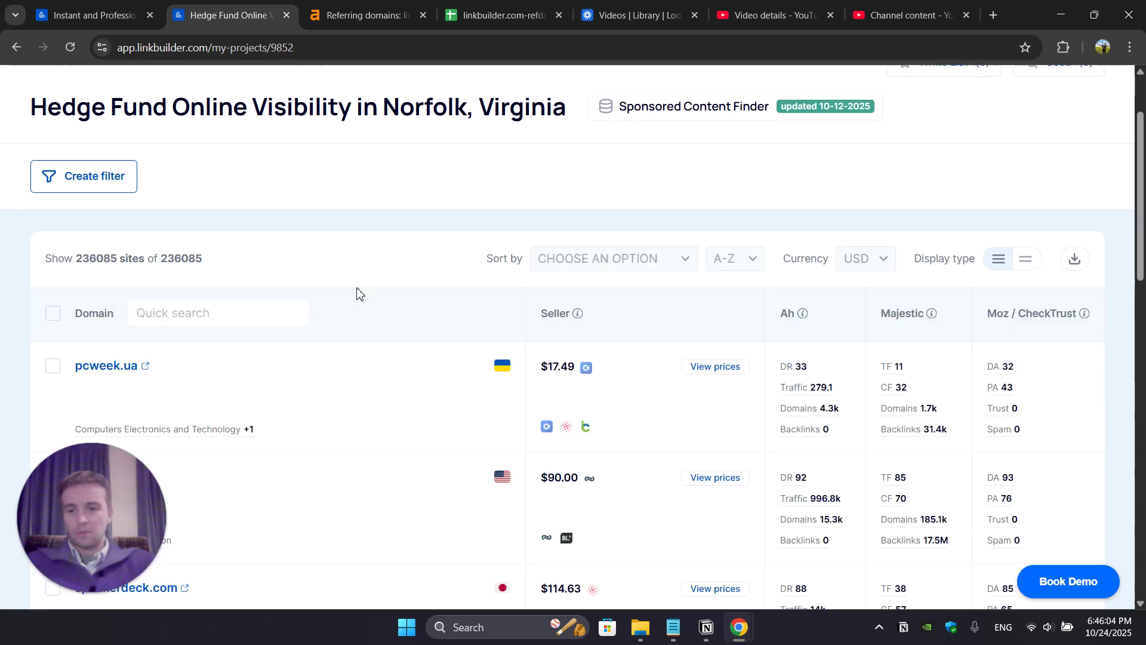
pyautogui.scroll(-3, 357, 292)
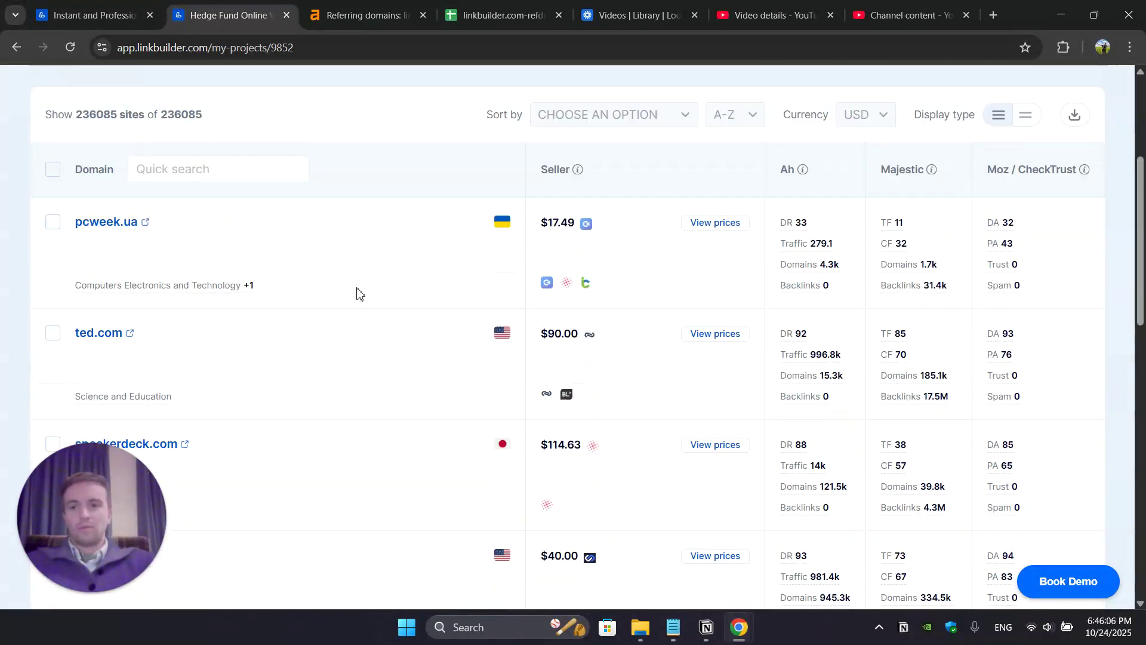
pyautogui.scroll(-3, 357, 293)
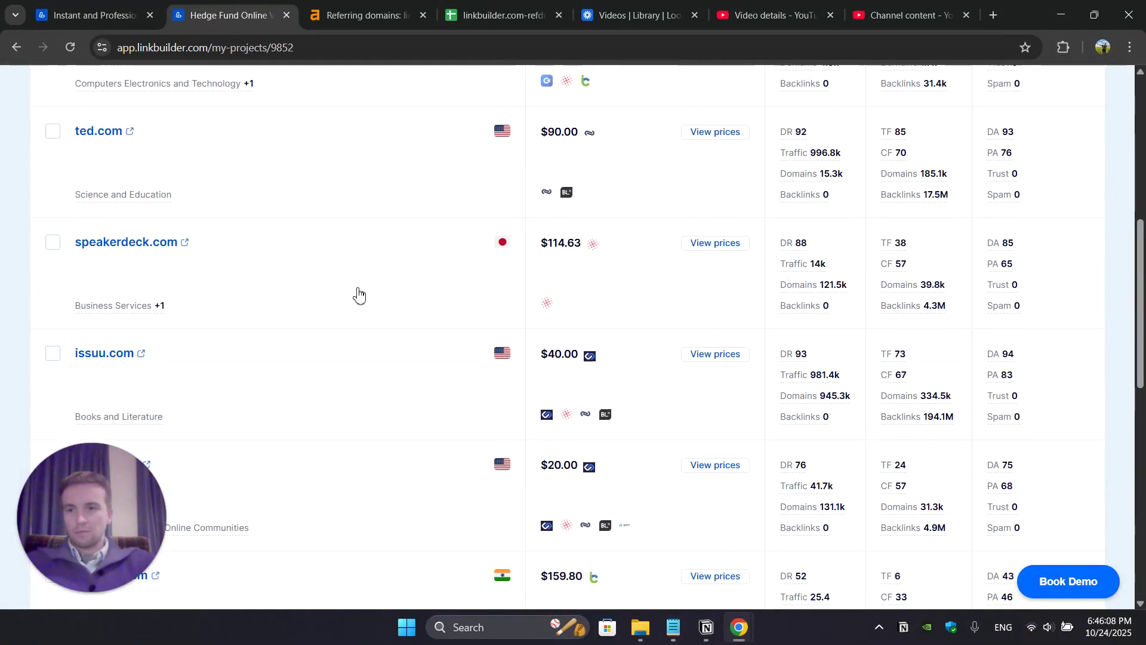
pyautogui.scroll(-1, 358, 292)
pyautogui.click(53, 117)
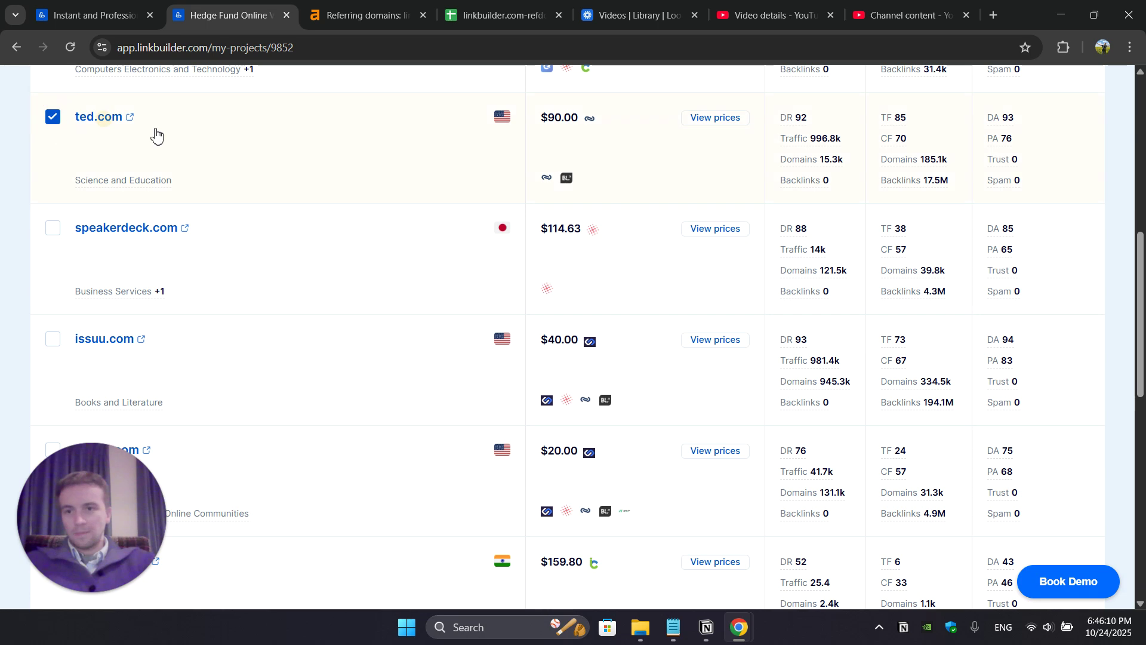
pyautogui.scroll(1, 249, 153)
pyautogui.scroll(2, 248, 153)
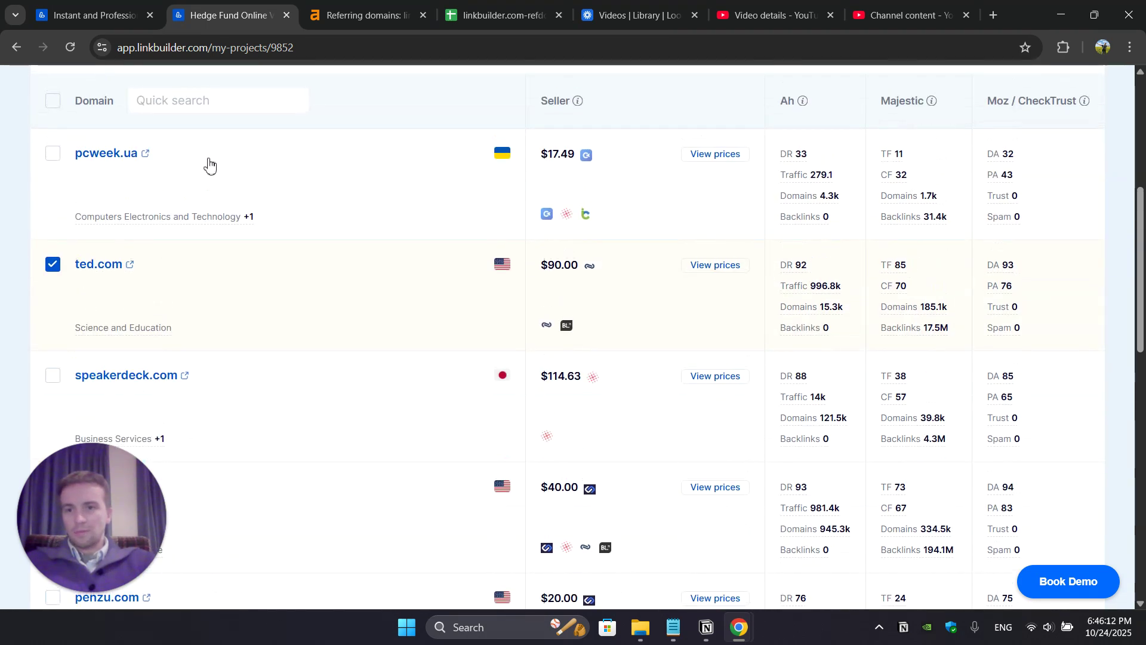
pyautogui.scroll(-1, 212, 143)
pyautogui.click(53, 129)
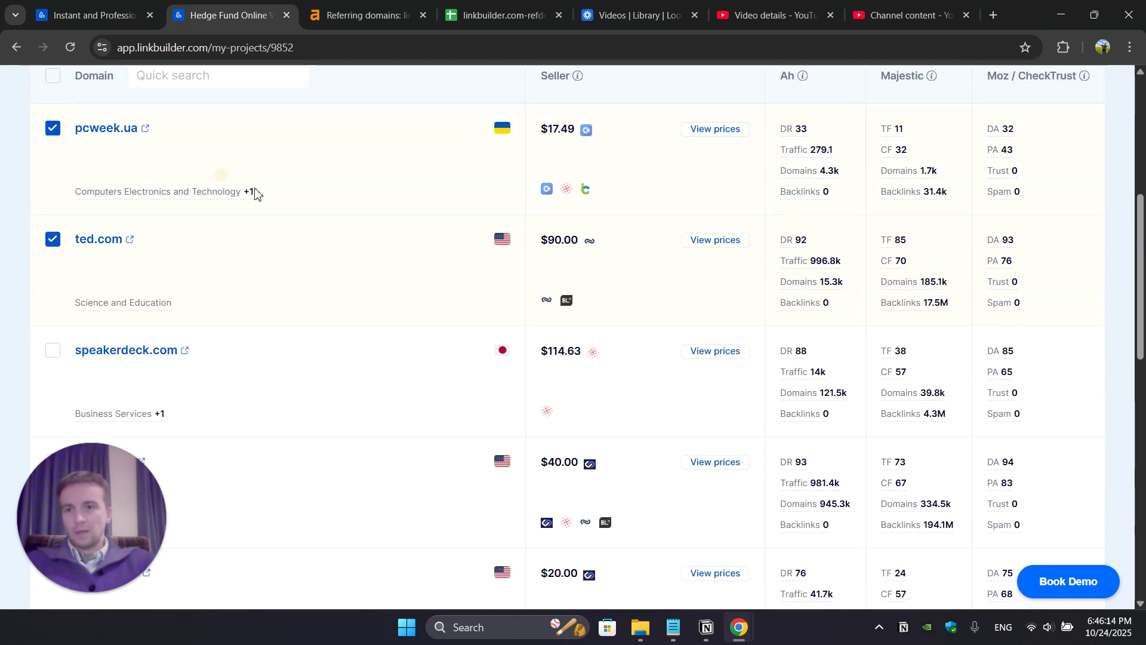
pyautogui.scroll(2, 262, 197)
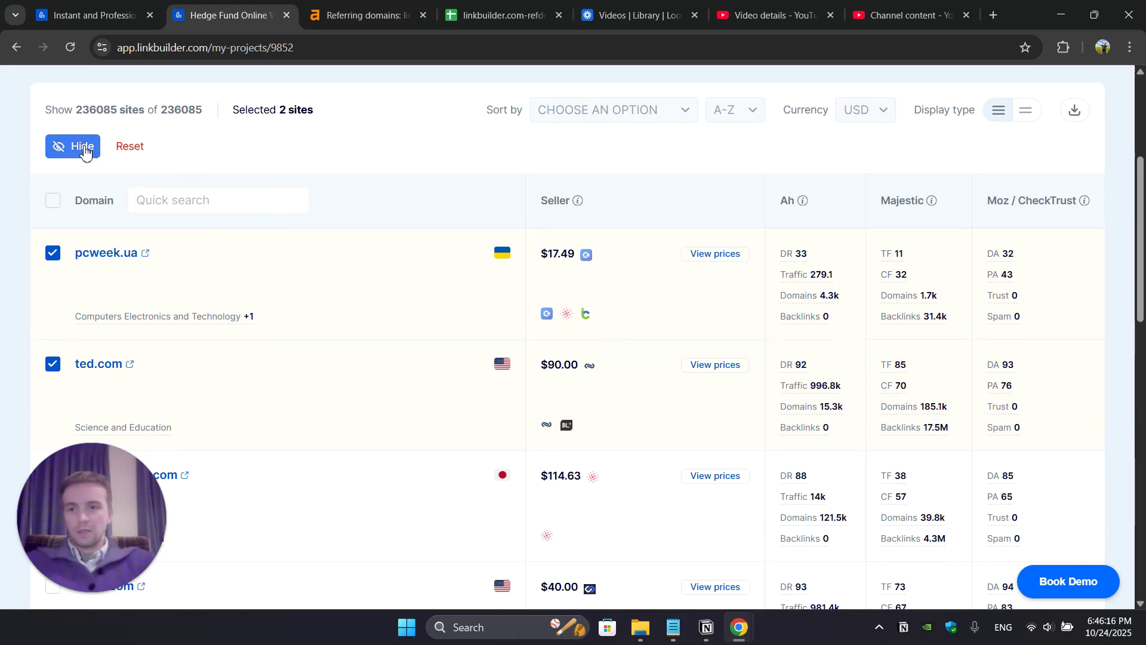
pyautogui.click(90, 150)
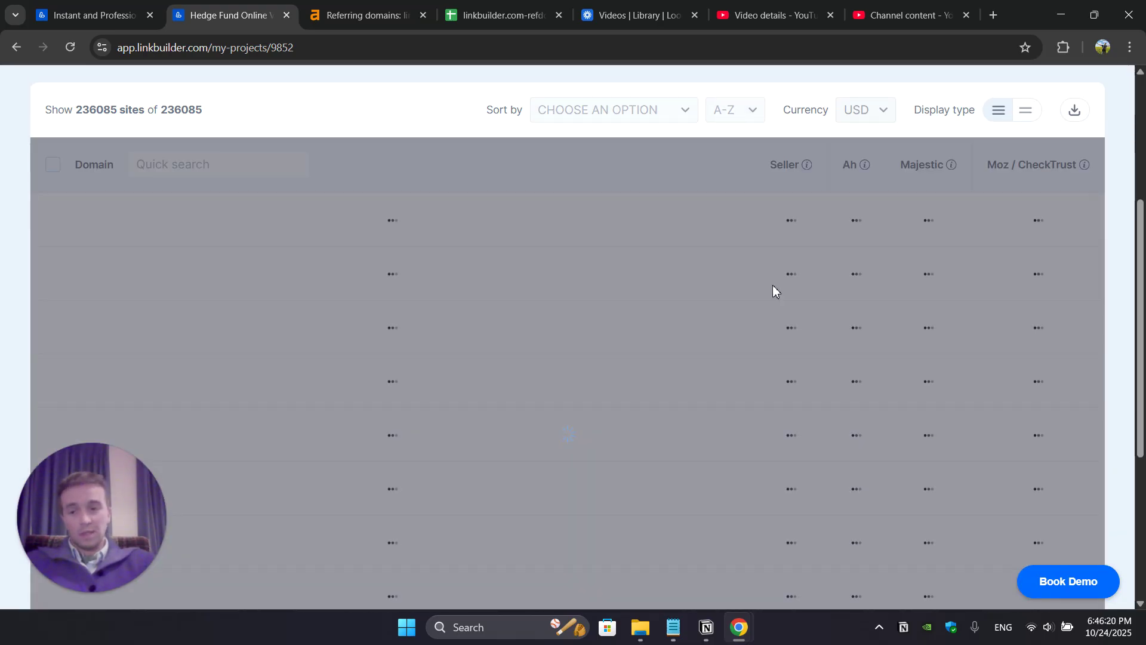
# Step: Start a new filter for the project's site list
pyautogui.scroll(5, 772, 289)
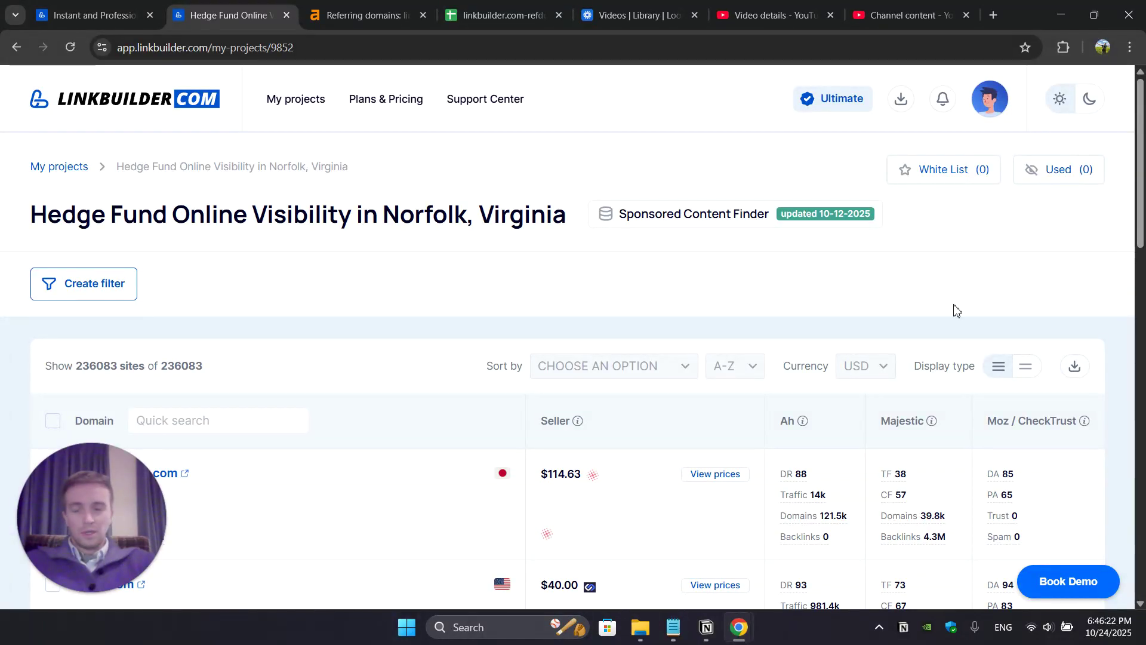
pyautogui.scroll(-3, 955, 310)
pyautogui.scroll(3, 955, 309)
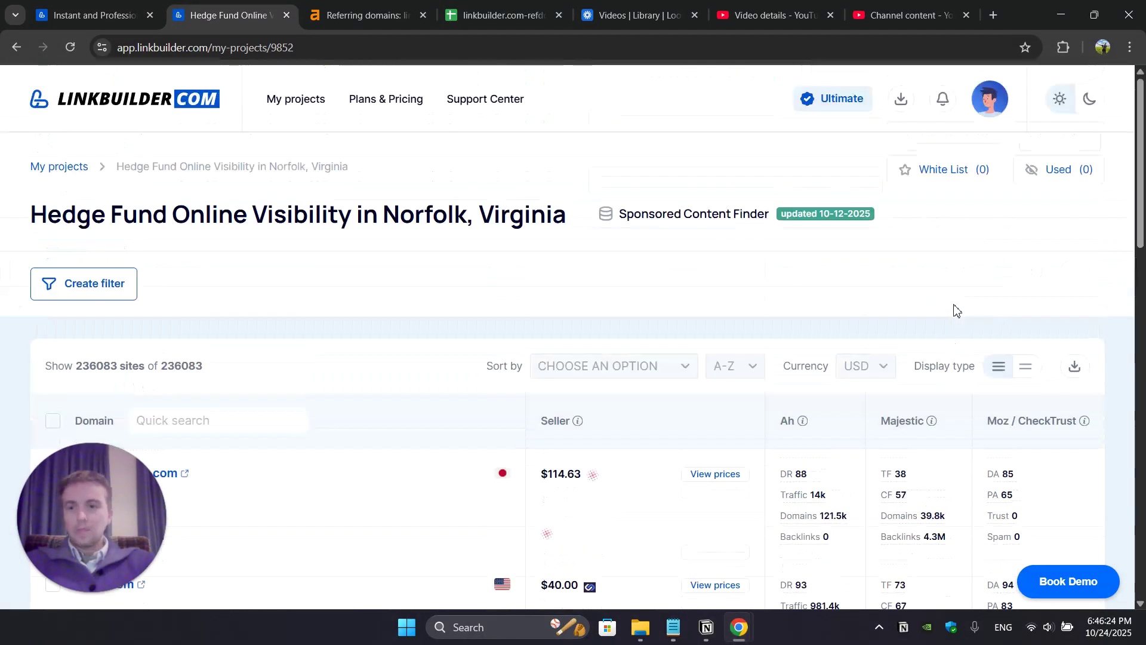
pyautogui.click(127, 284)
pyautogui.scroll(-2, 568, 389)
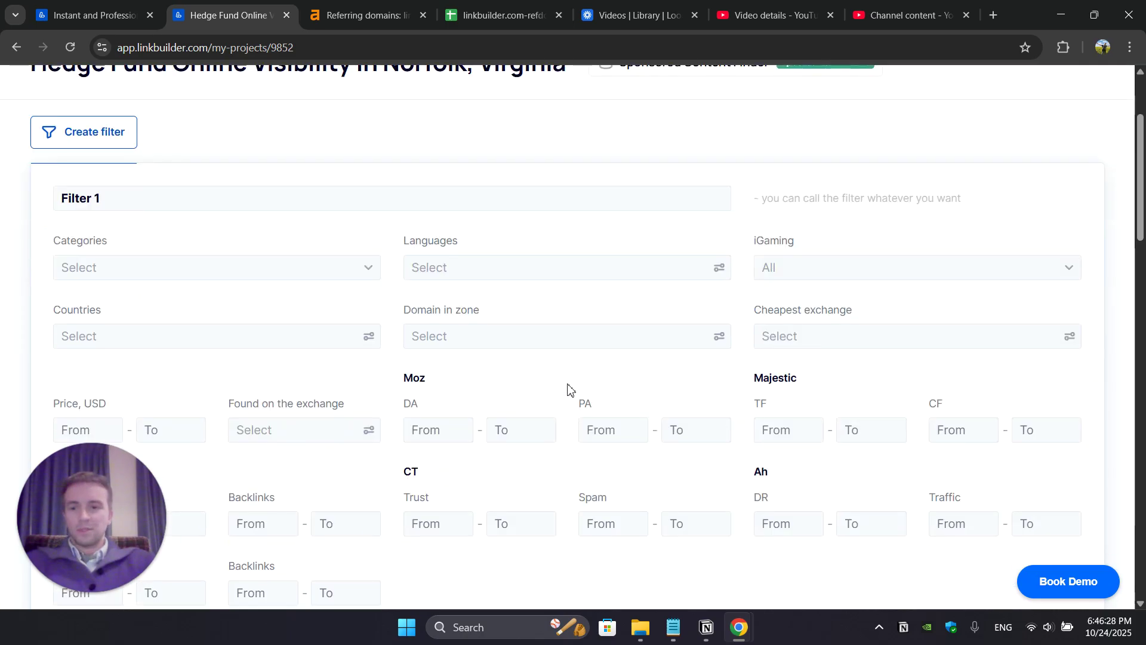
# Step: Limit the filter's countries to United States and Canada
pyautogui.click(350, 364)
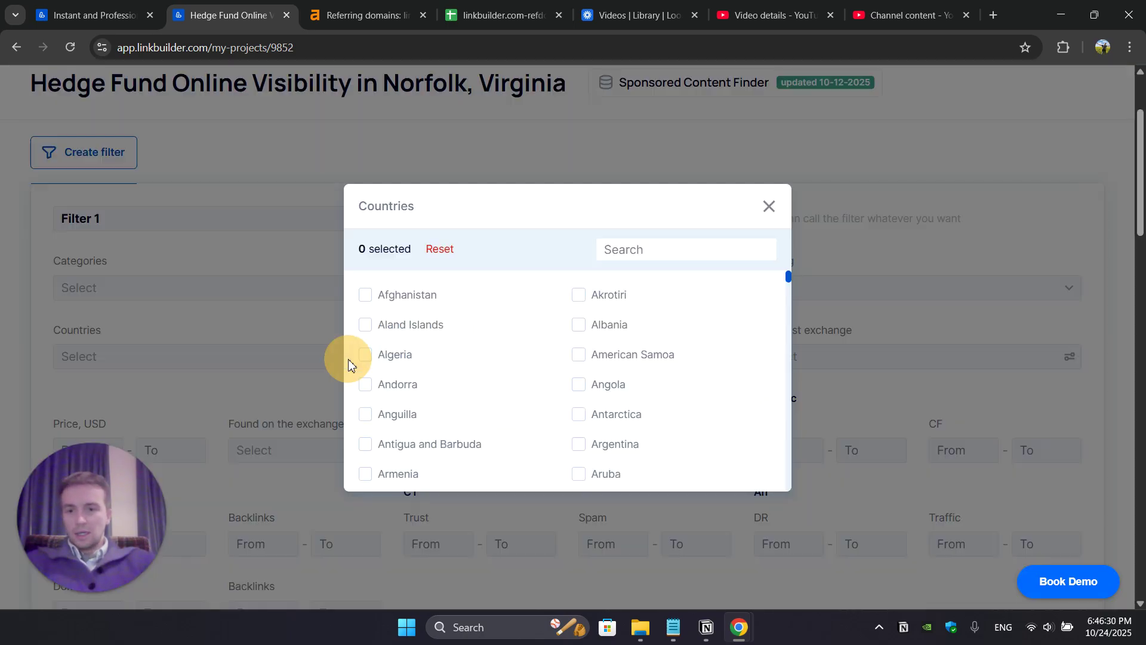
pyautogui.click(660, 250)
pyautogui.write('unit')
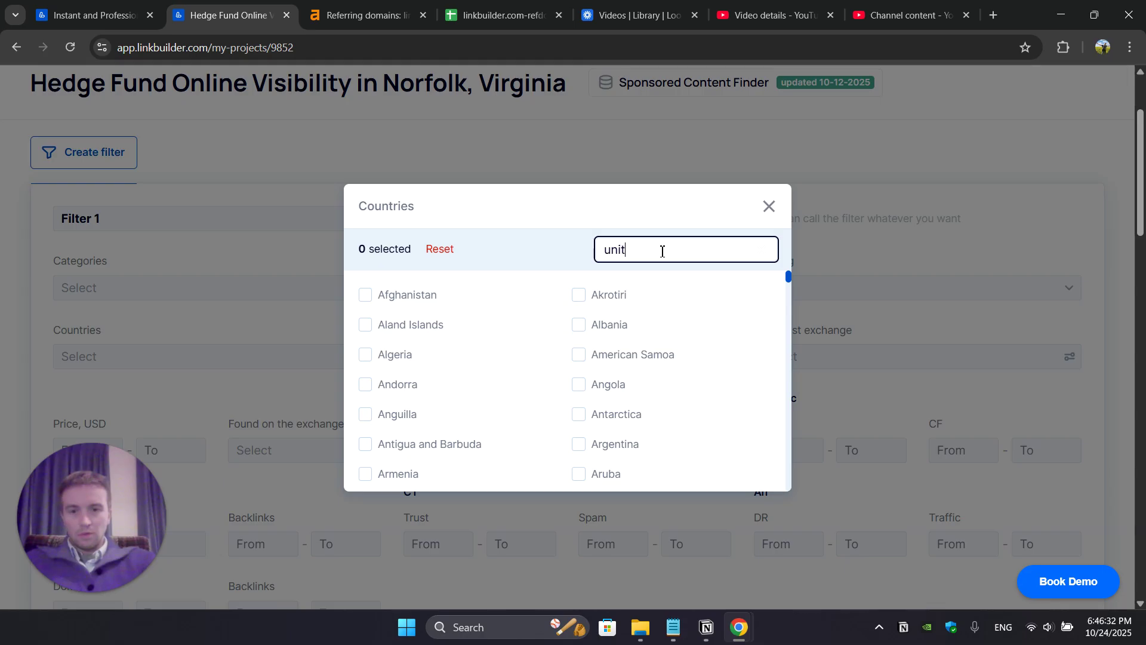
pyautogui.click(406, 373)
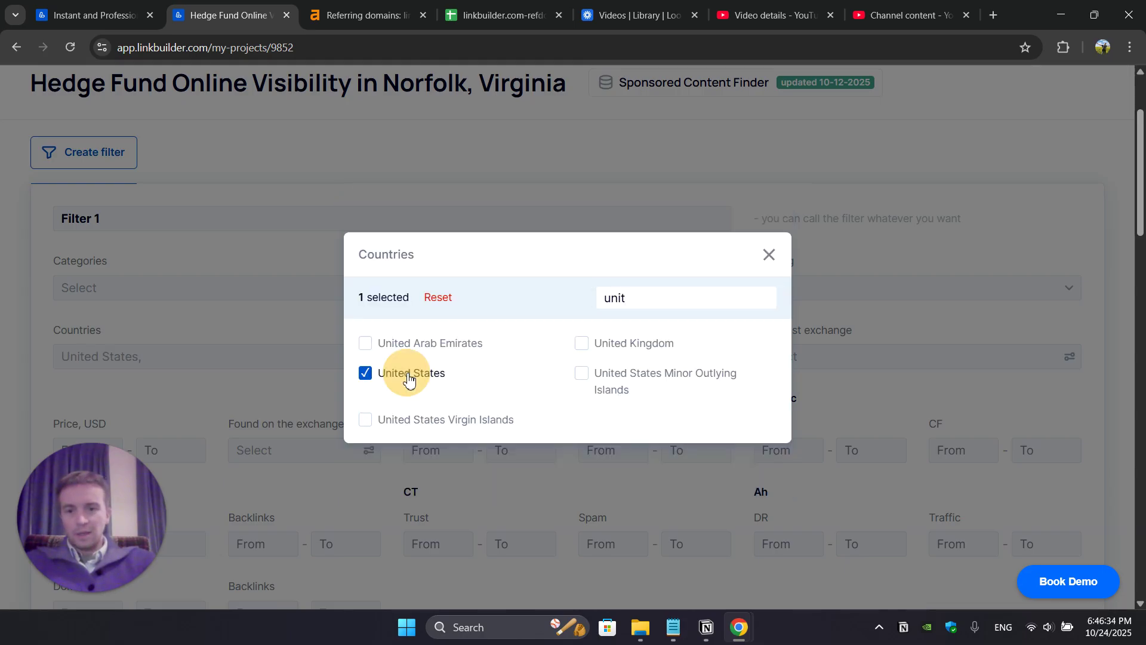
pyautogui.click(629, 309)
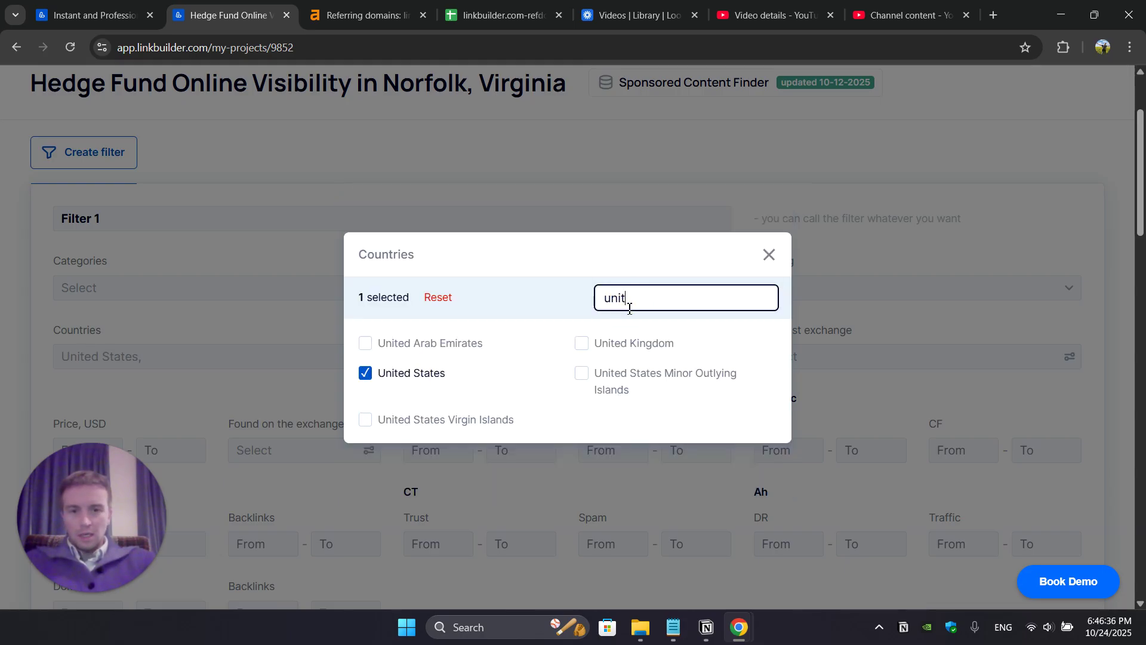
pyautogui.hotkey('ctrl', 'a')
pyautogui.write('cana')
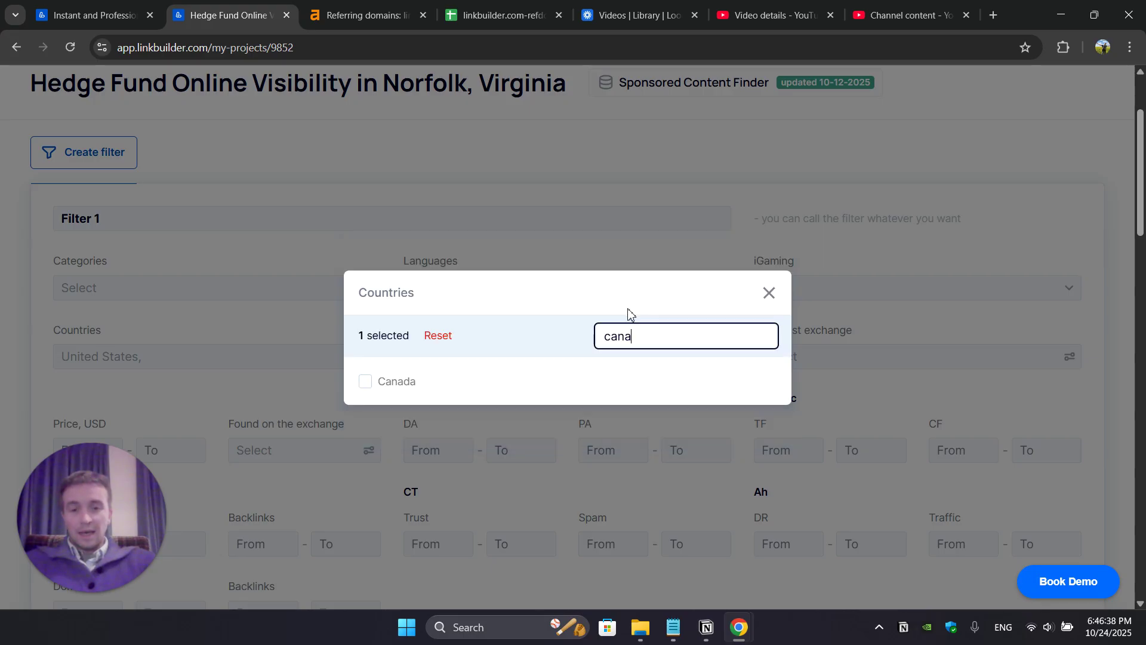
pyautogui.click(403, 380)
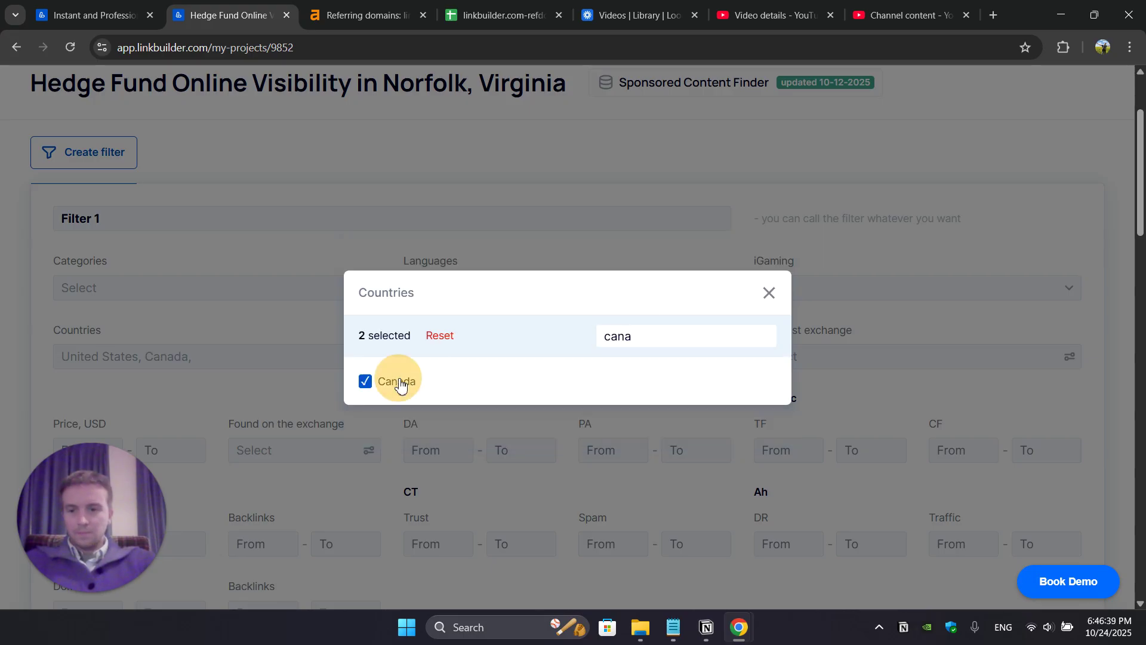
pyautogui.click(768, 292)
# Step: Set the filter's categories to Finance with all its subcategories
pyautogui.click(330, 289)
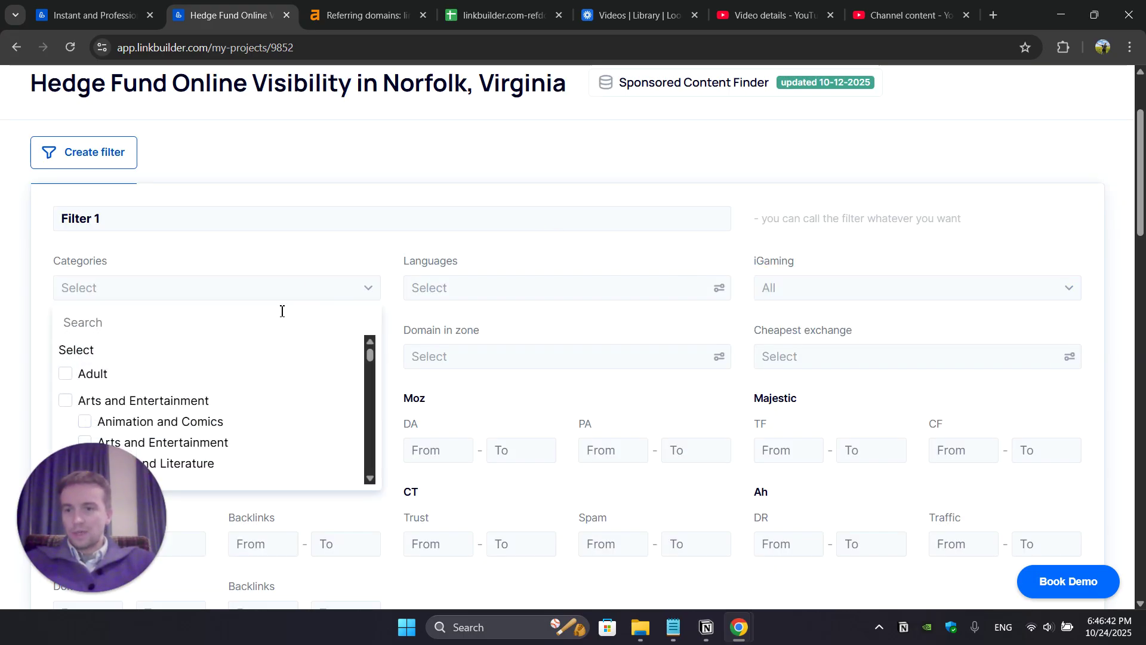
pyautogui.click(274, 319)
pyautogui.write('fina')
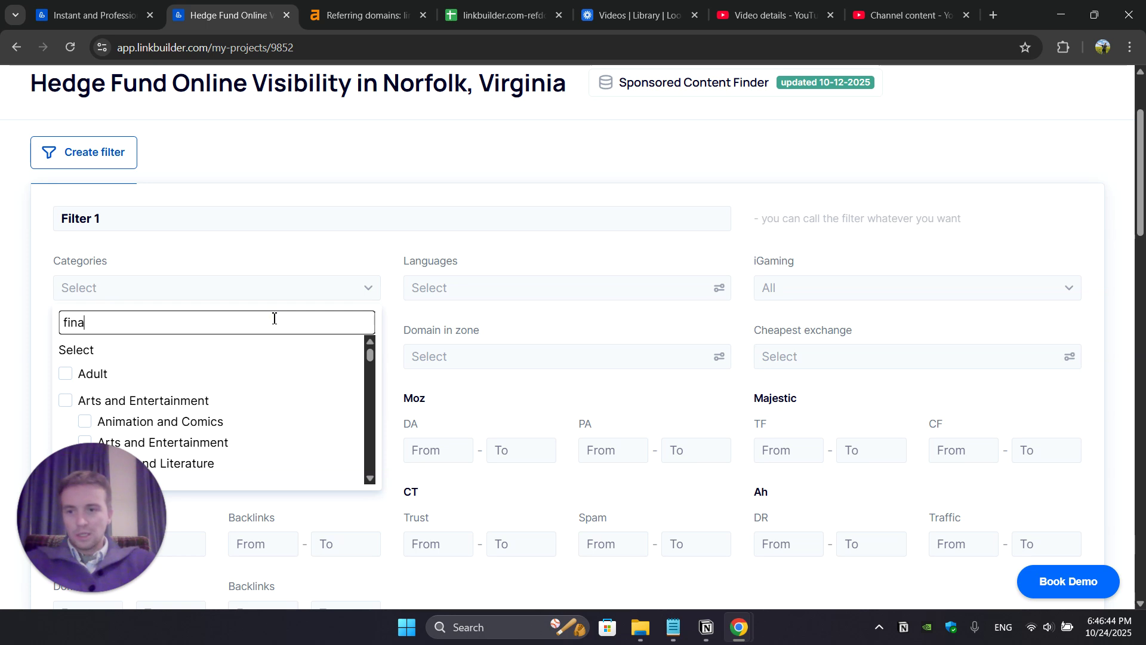
pyautogui.click(106, 376)
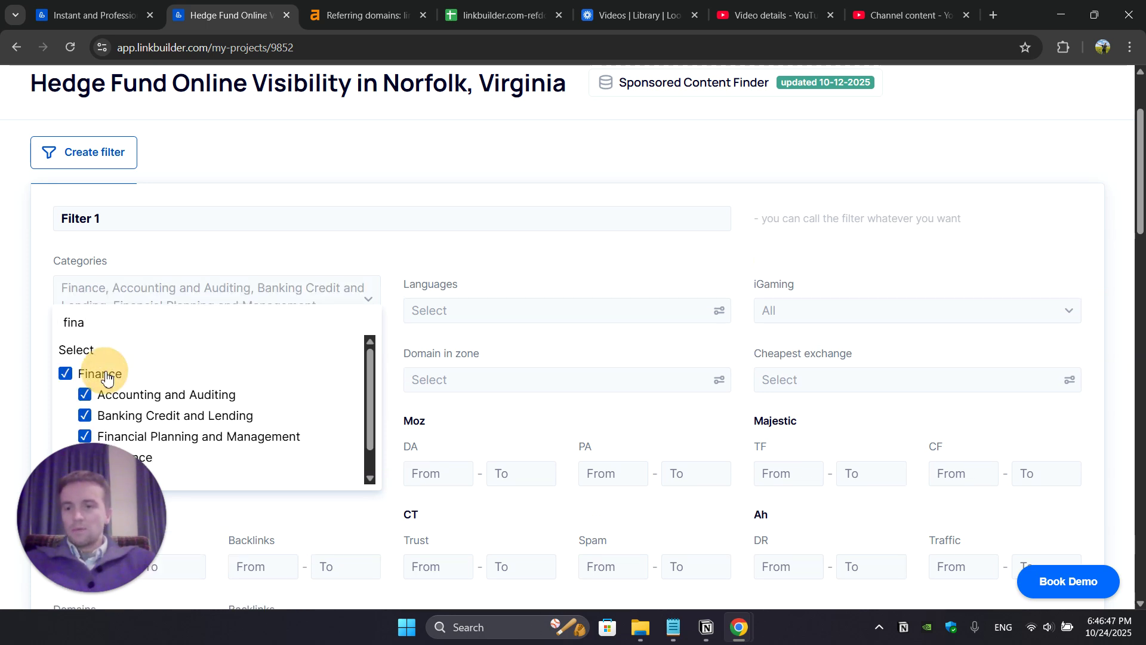
pyautogui.click(353, 297)
# Step: Set the filter's minimum Ah DR to 50 and its maximum price to 1000 USD
pyautogui.scroll(-3, 376, 399)
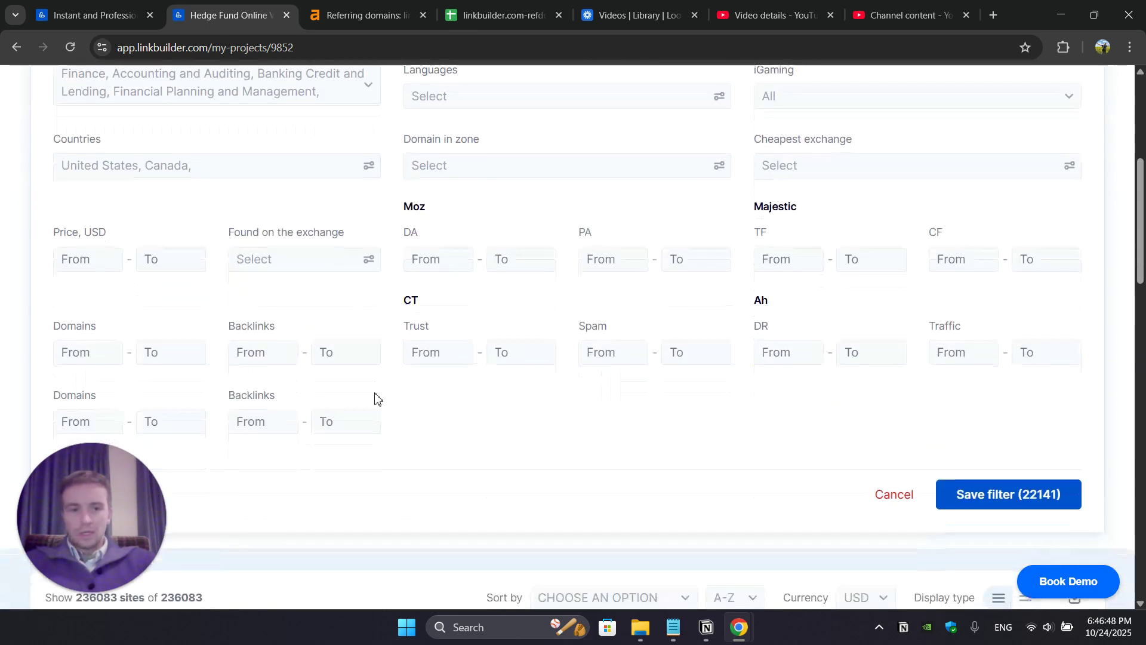
pyautogui.click(767, 355)
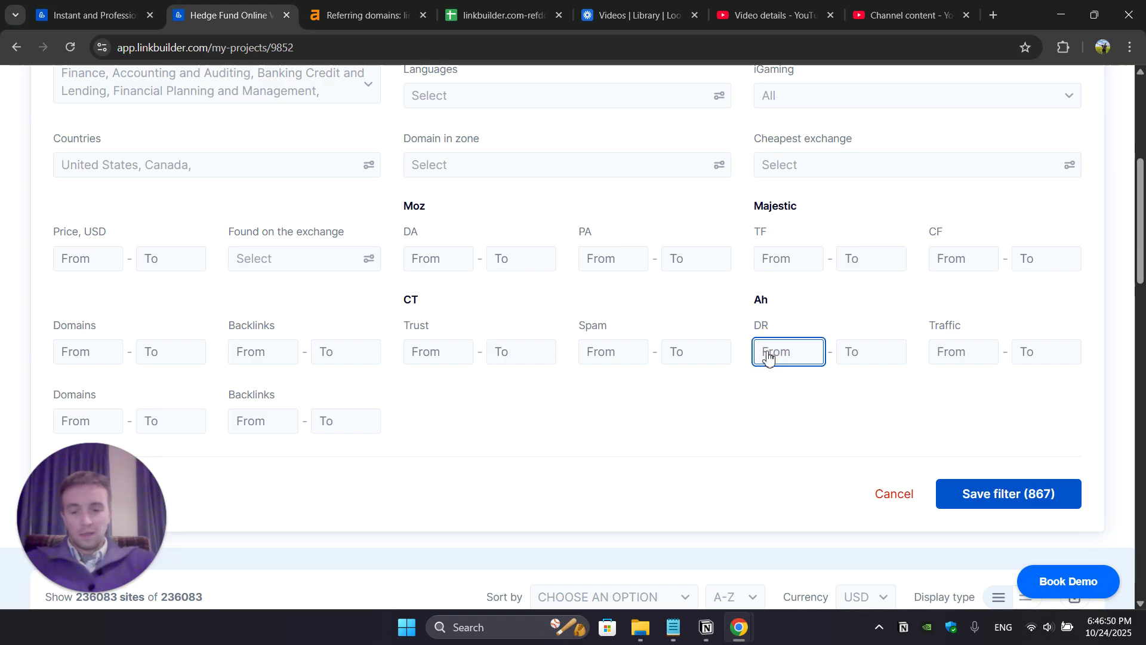
pyautogui.write('50')
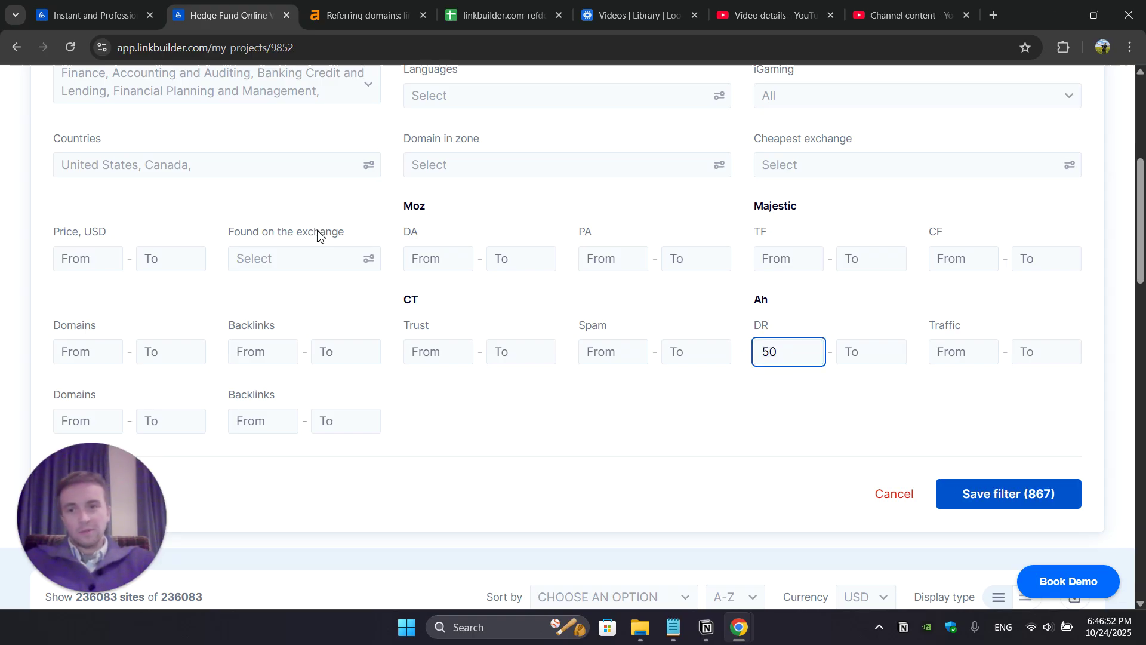
pyautogui.click(186, 268)
pyautogui.press('Tab')
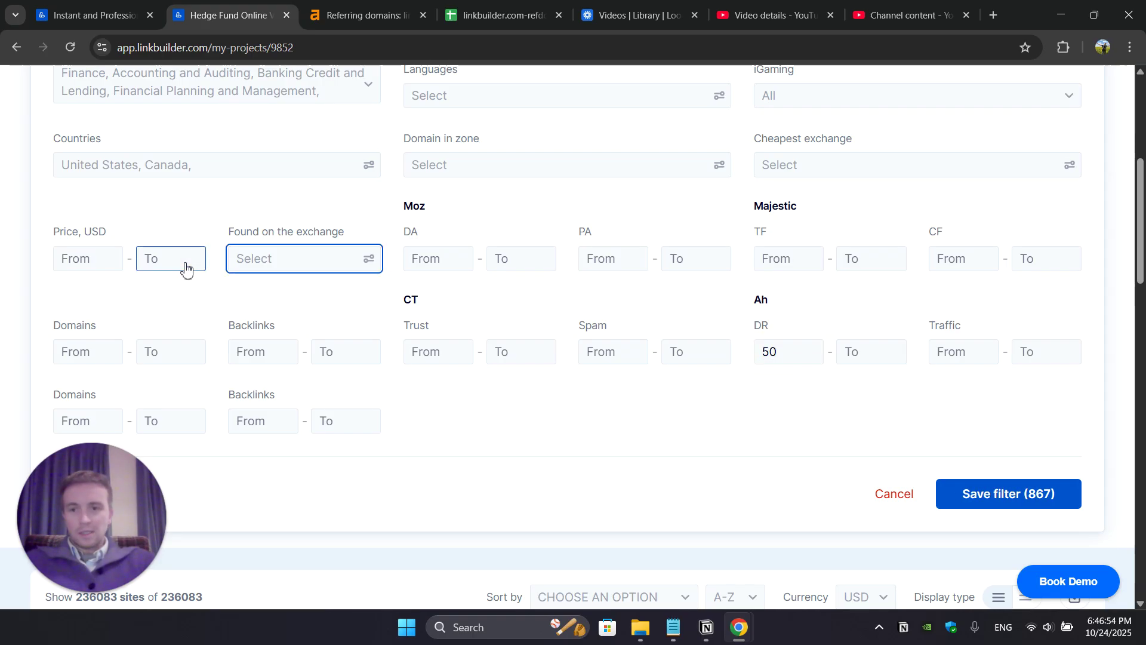
pyautogui.click(186, 268)
pyautogui.write('1000')
pyautogui.click(550, 435)
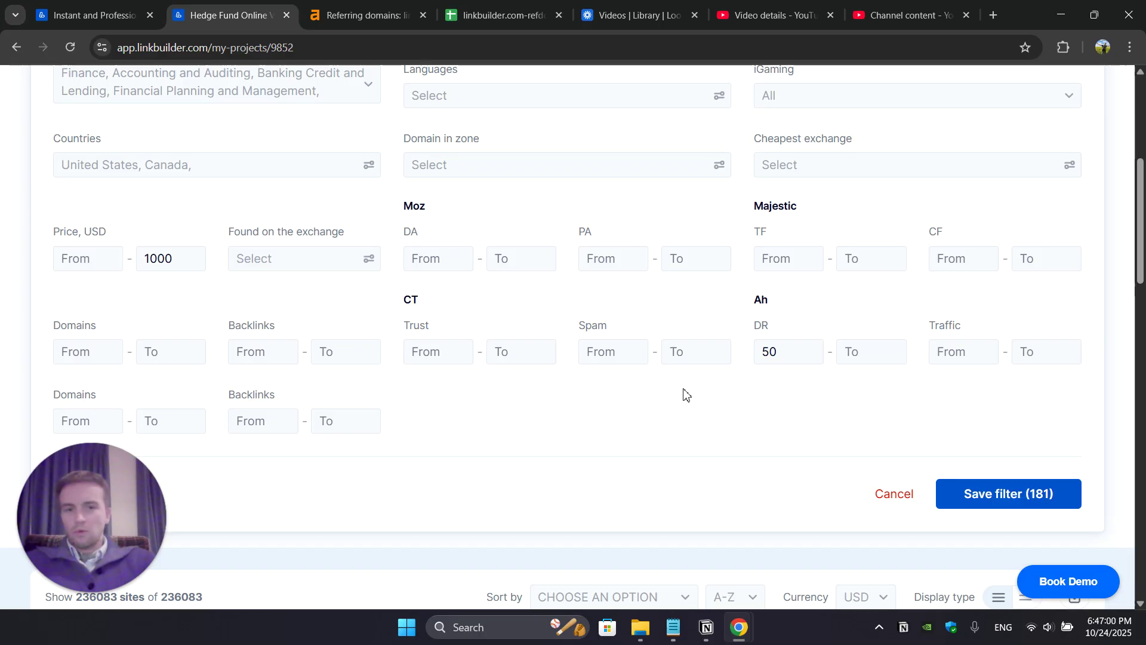
# Step: Review the criteria of Filter 1 and save it to apply it to the site list
pyautogui.scroll(2, 684, 392)
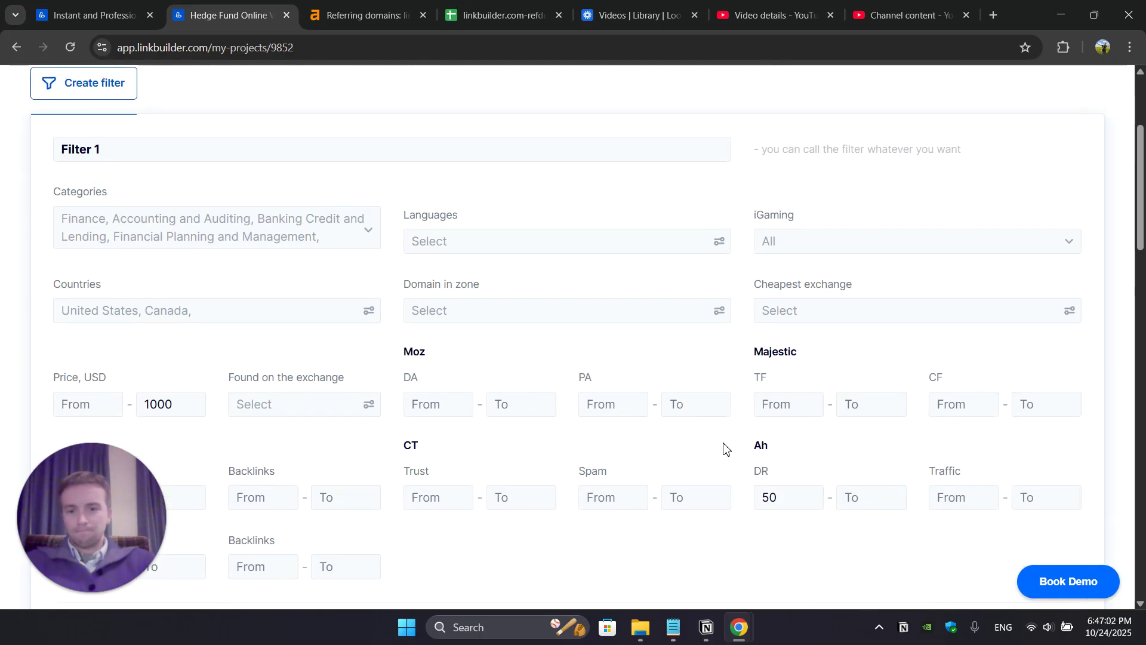
pyautogui.scroll(-1, 723, 444)
pyautogui.scroll(1, 723, 444)
pyautogui.scroll(-1, 723, 443)
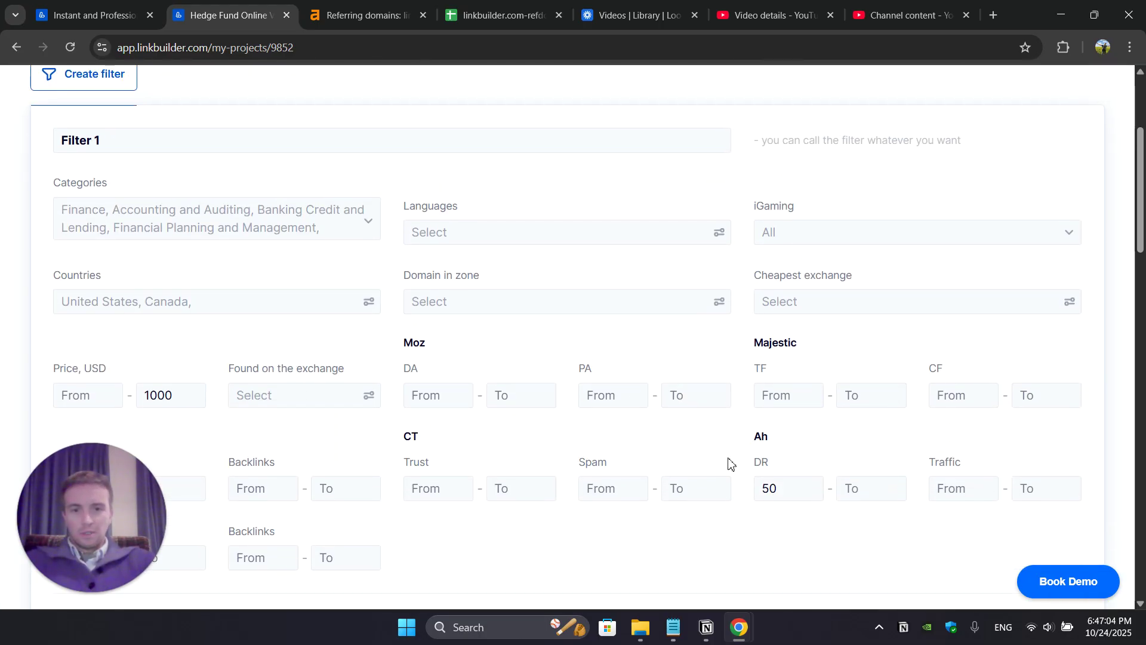
pyautogui.scroll(-2, 729, 464)
pyautogui.click(970, 535)
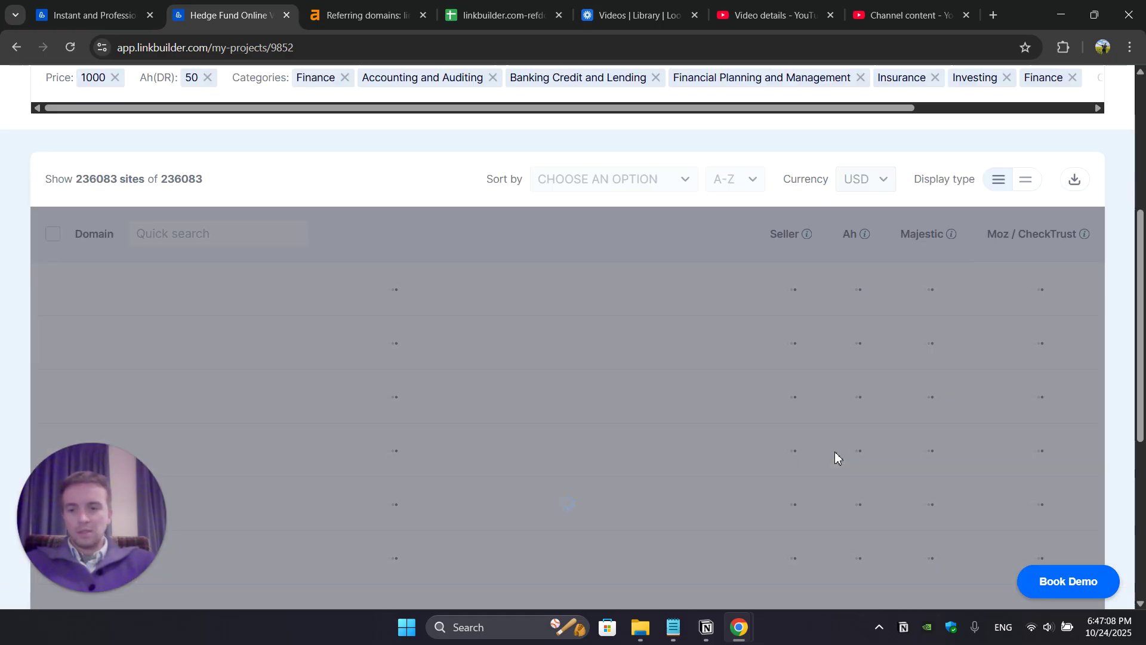
pyautogui.scroll(-1, 835, 457)
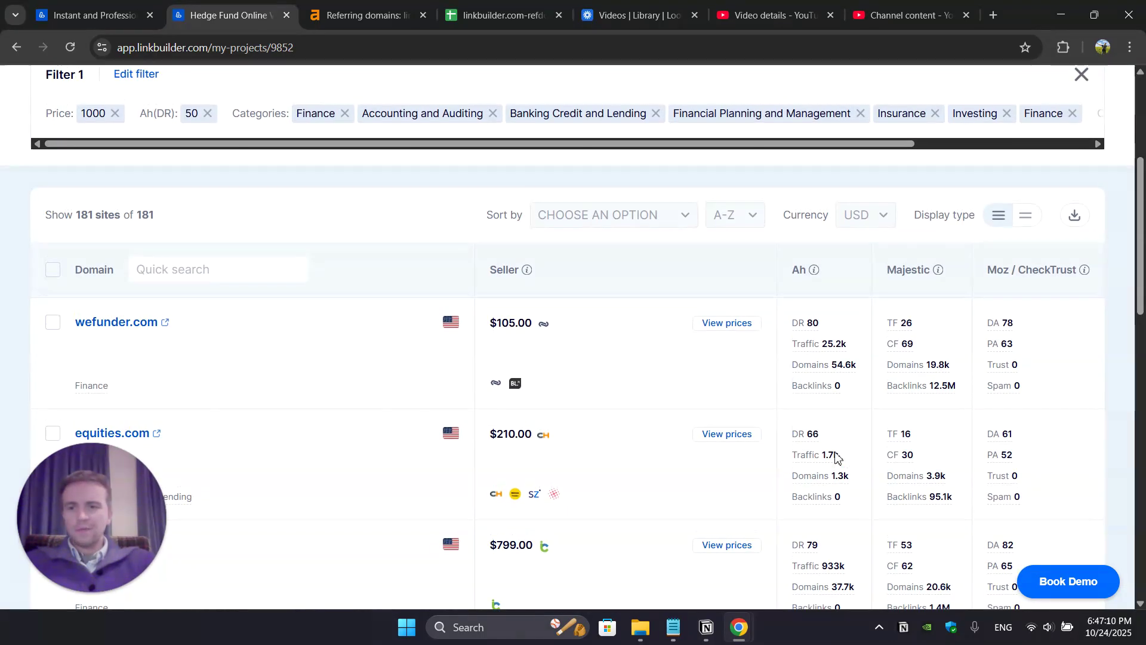
pyautogui.click(141, 216)
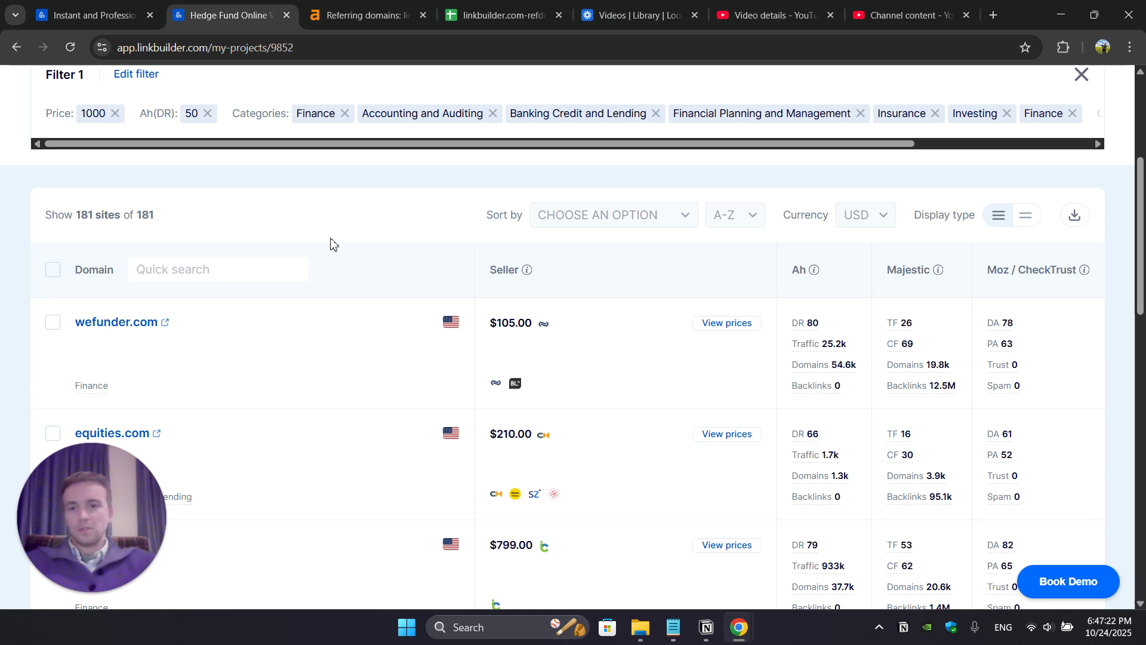
# Step: Select wefunder.com, equities.com and oilprice.com in the filtered list and hide these sites
pyautogui.scroll(3, 333, 244)
pyautogui.scroll(-1, 419, 255)
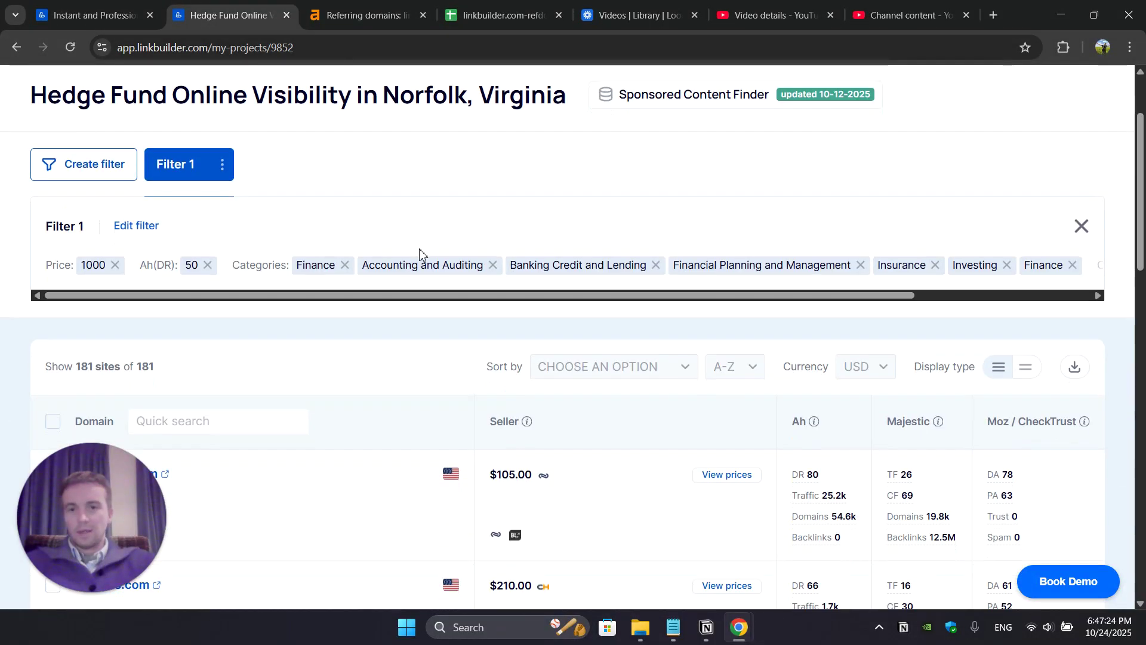
pyautogui.scroll(-3, 419, 254)
pyautogui.scroll(-3, 263, 290)
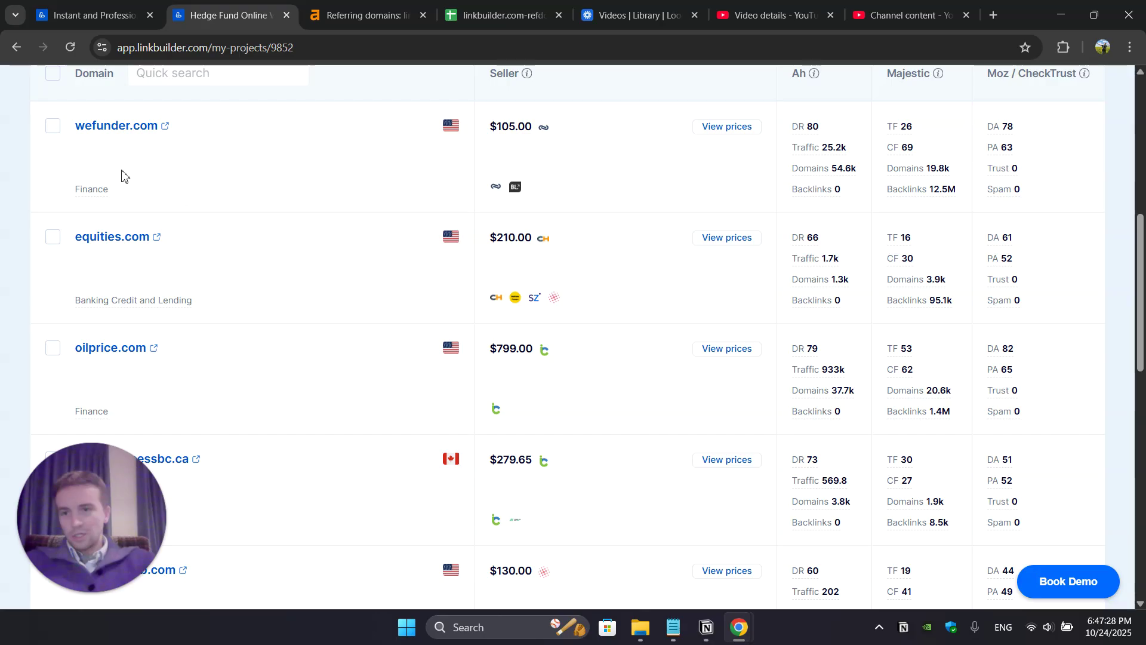
pyautogui.click(58, 126)
pyautogui.scroll(-2, 204, 171)
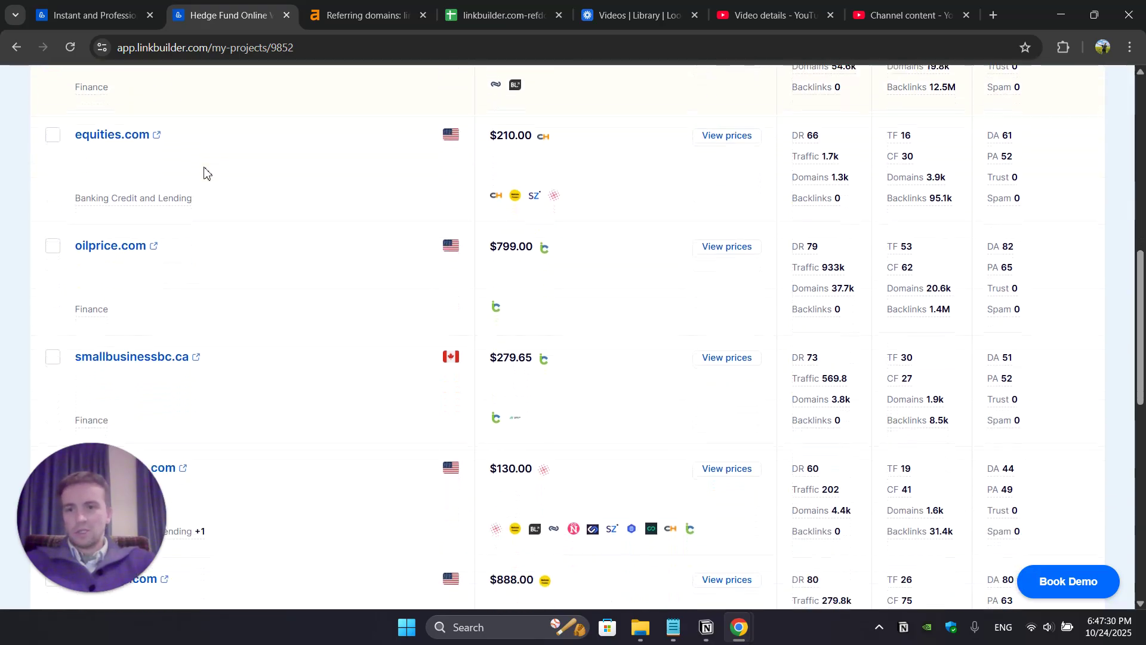
pyautogui.click(59, 121)
pyautogui.scroll(-2, 238, 205)
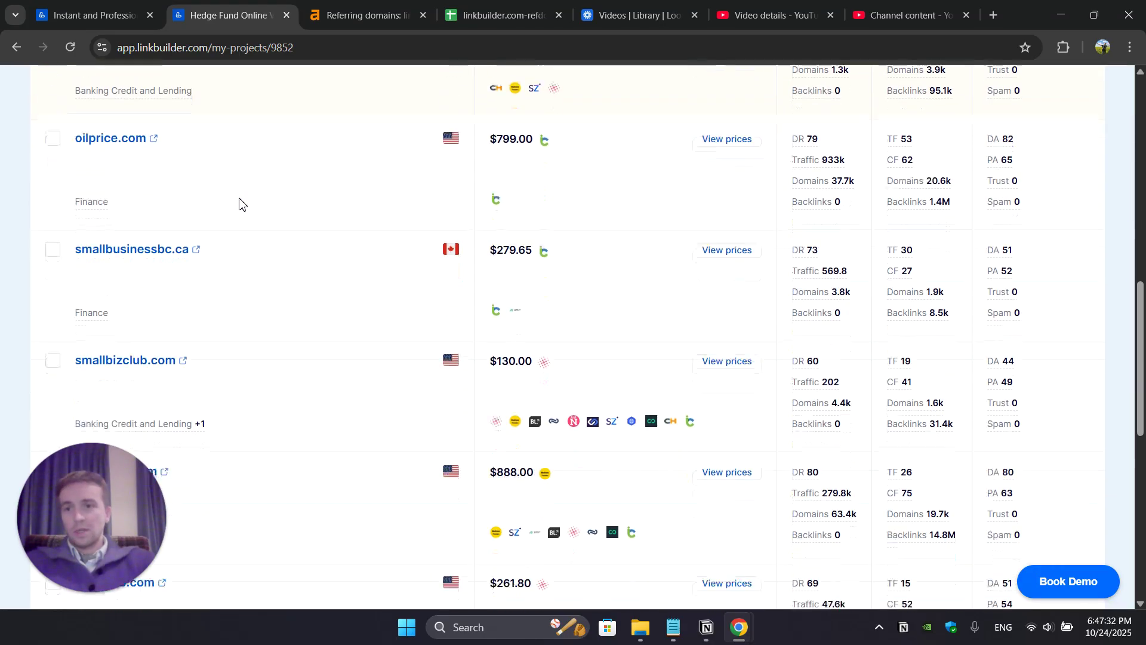
pyautogui.click(52, 134)
pyautogui.scroll(6, 264, 200)
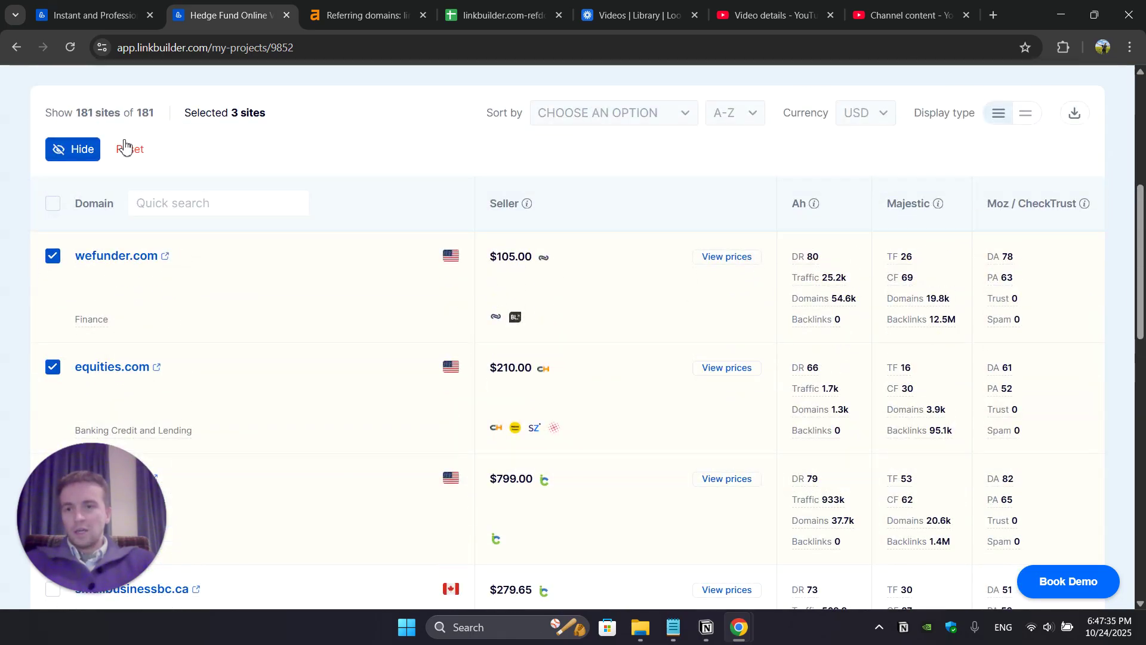
pyautogui.click(95, 149)
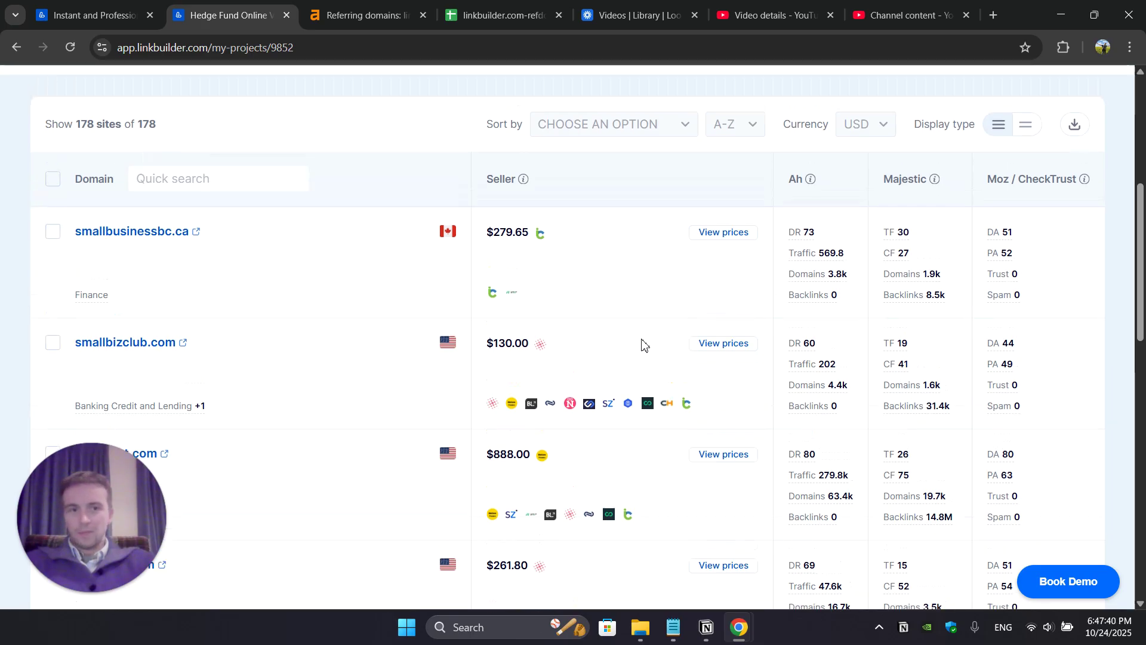
# Step: View the CSV export formats and the sorting options available for the filtered site list
pyautogui.scroll(2, 780, 322)
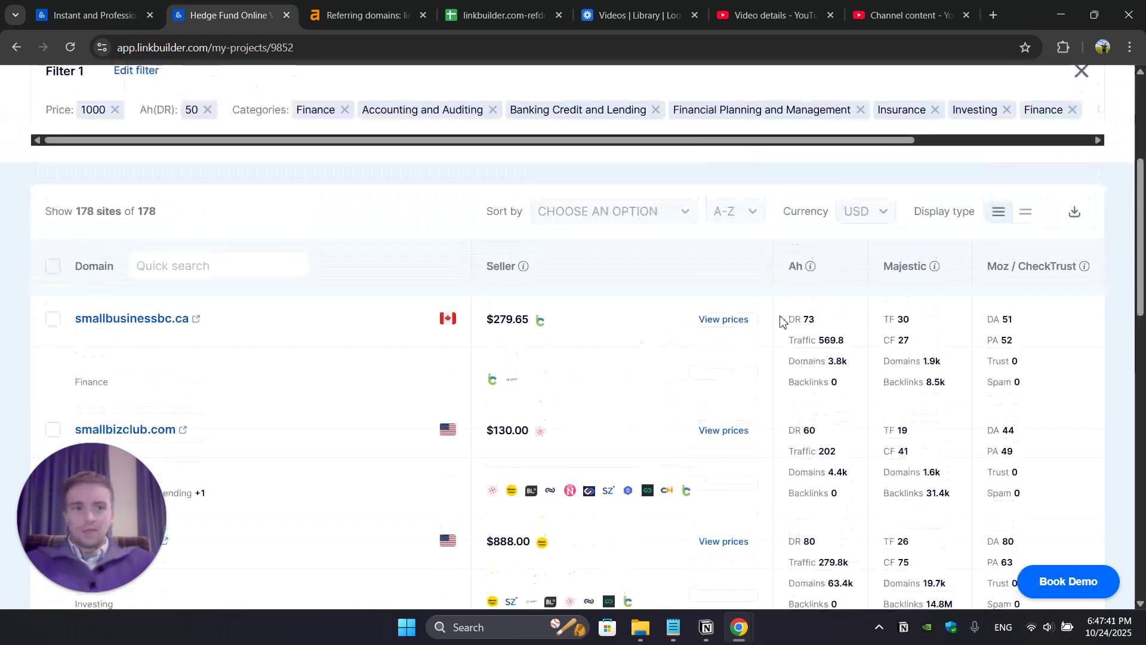
pyautogui.click(1073, 222)
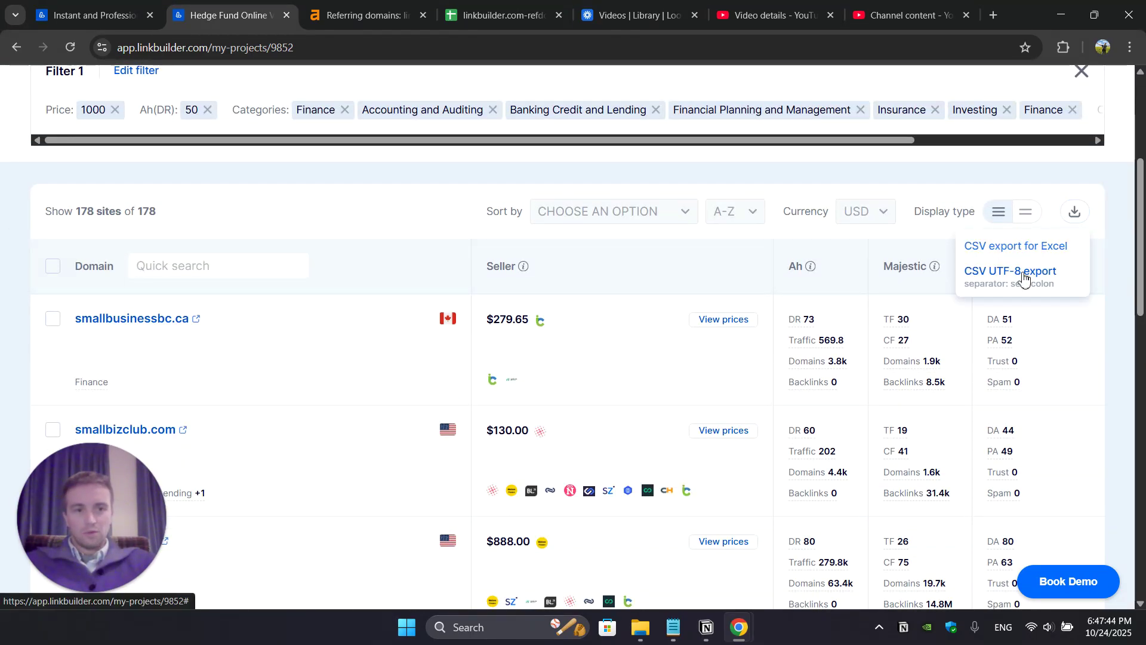
pyautogui.click(668, 218)
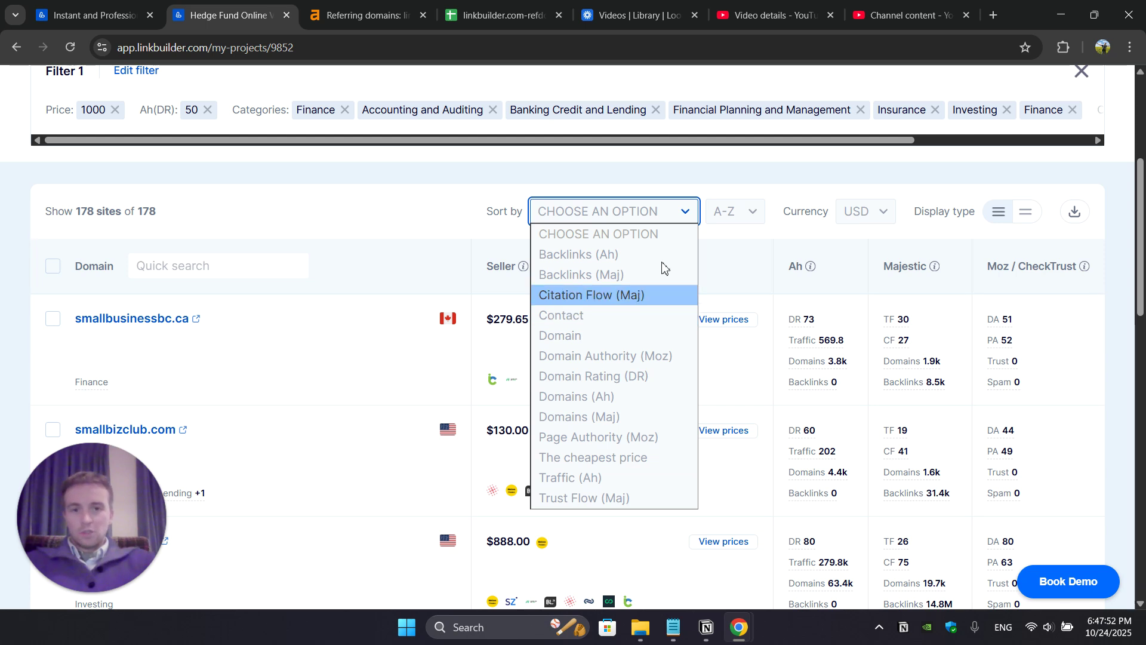
pyautogui.click(788, 180)
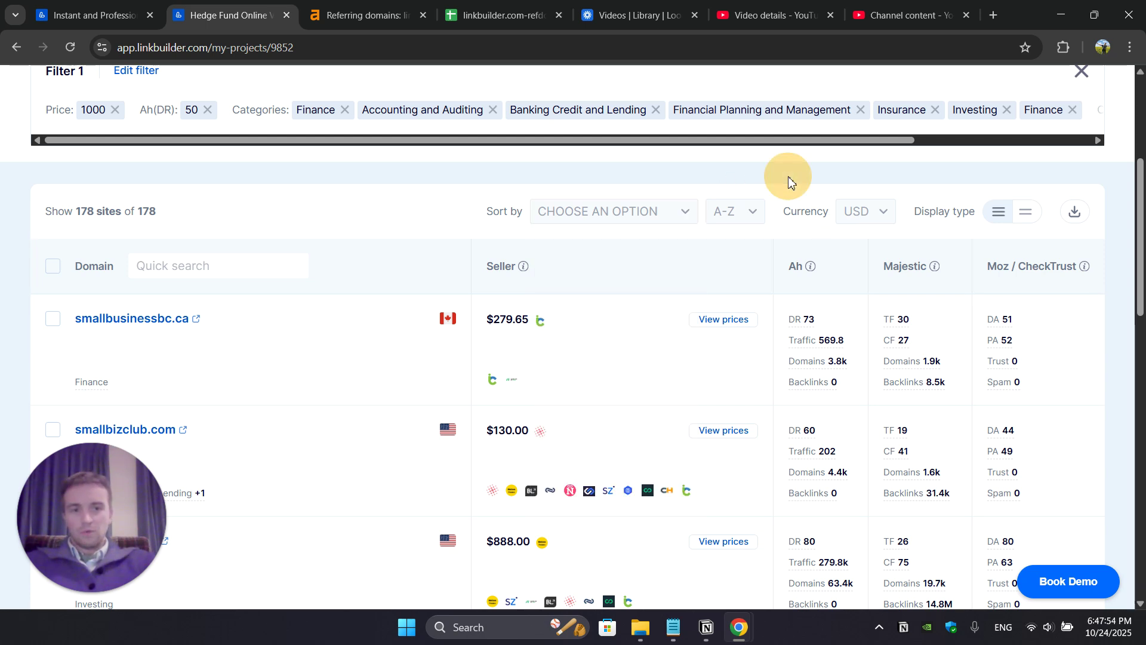
# Step: View all seller prices for smallbizclub.com and return to the site list
pyautogui.scroll(-1, 895, 353)
pyautogui.scroll(-1, 894, 352)
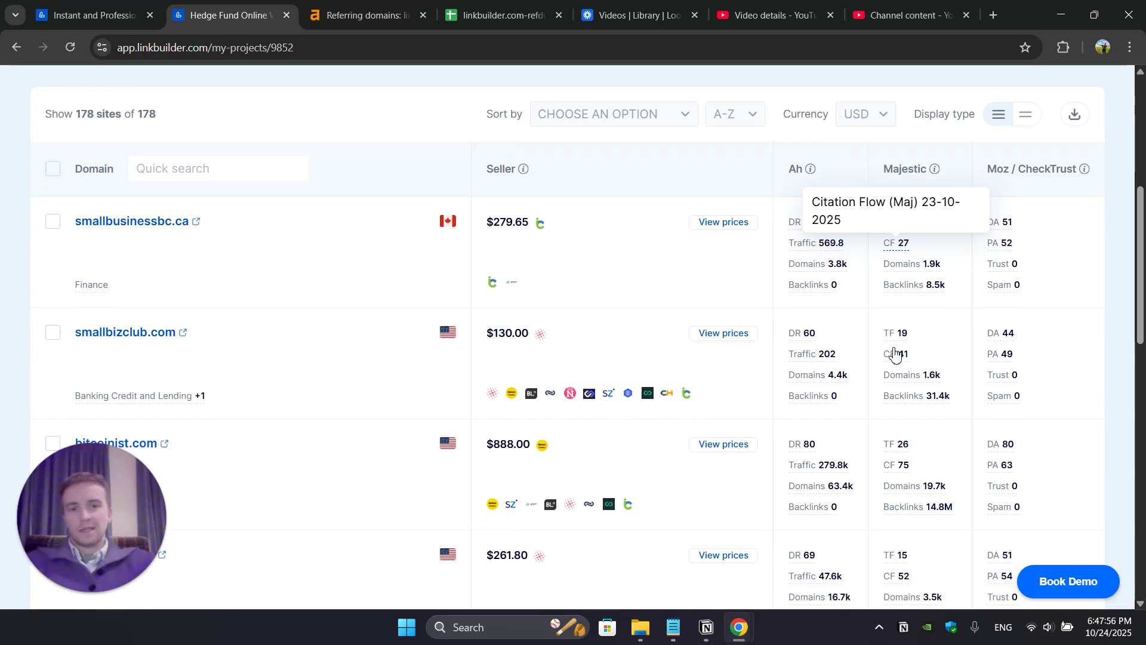
pyautogui.click(733, 316)
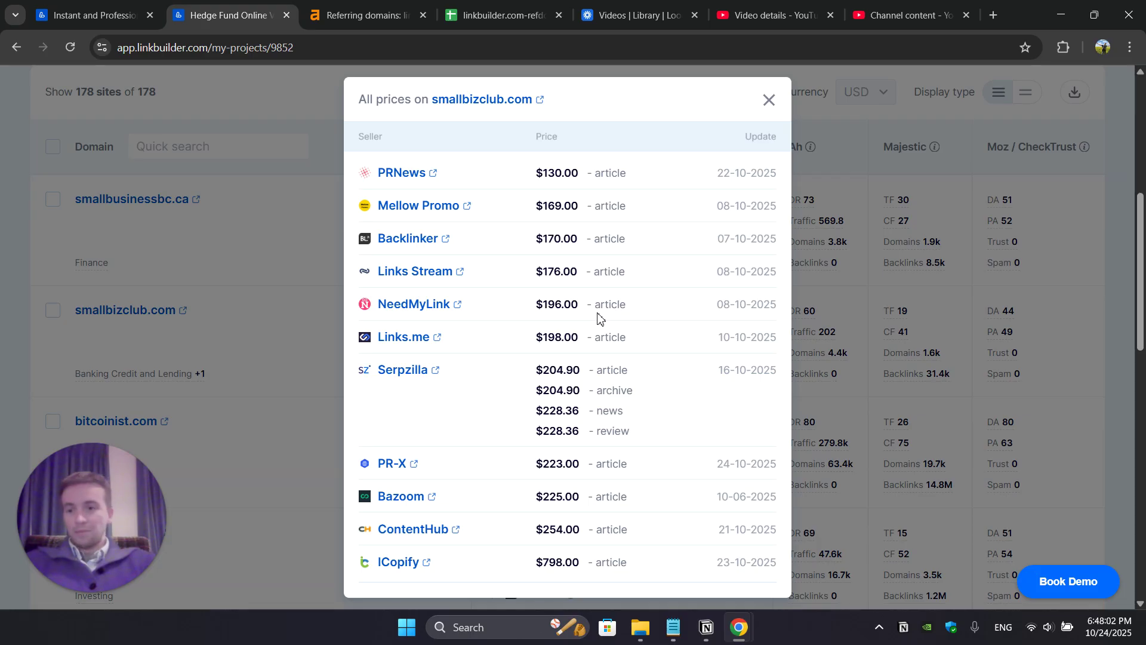
pyautogui.scroll(5, 599, 317)
pyautogui.click(768, 100)
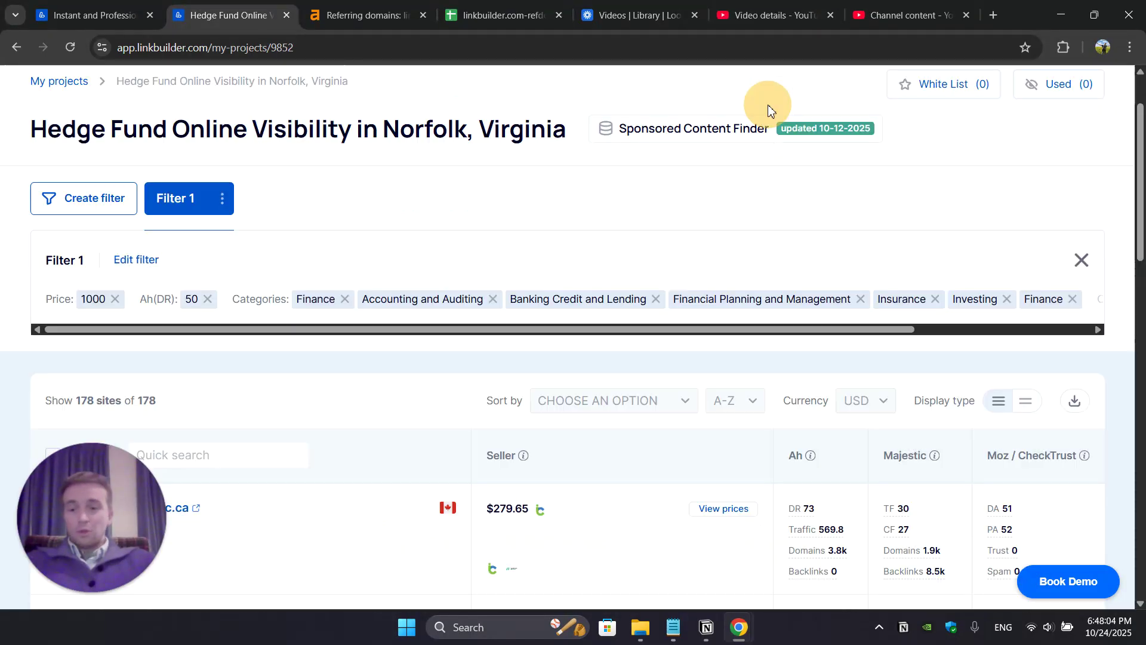
# Step: View the demo booking calendar for November 2025 and close it without booking
pyautogui.scroll(2, 781, 247)
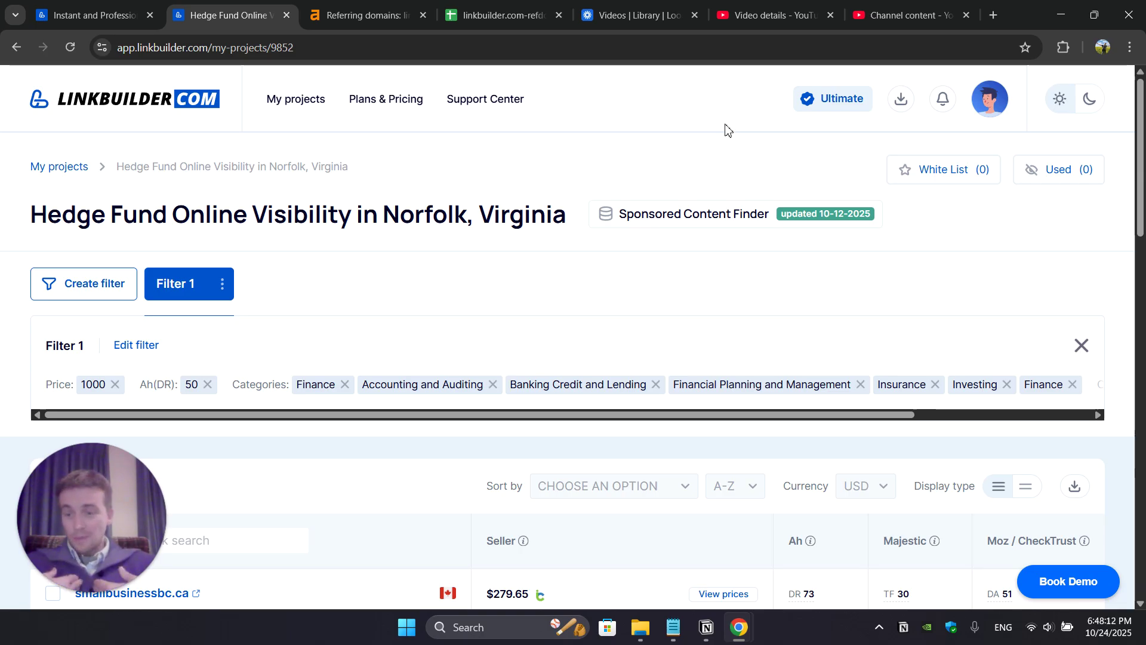
pyautogui.click(1061, 587)
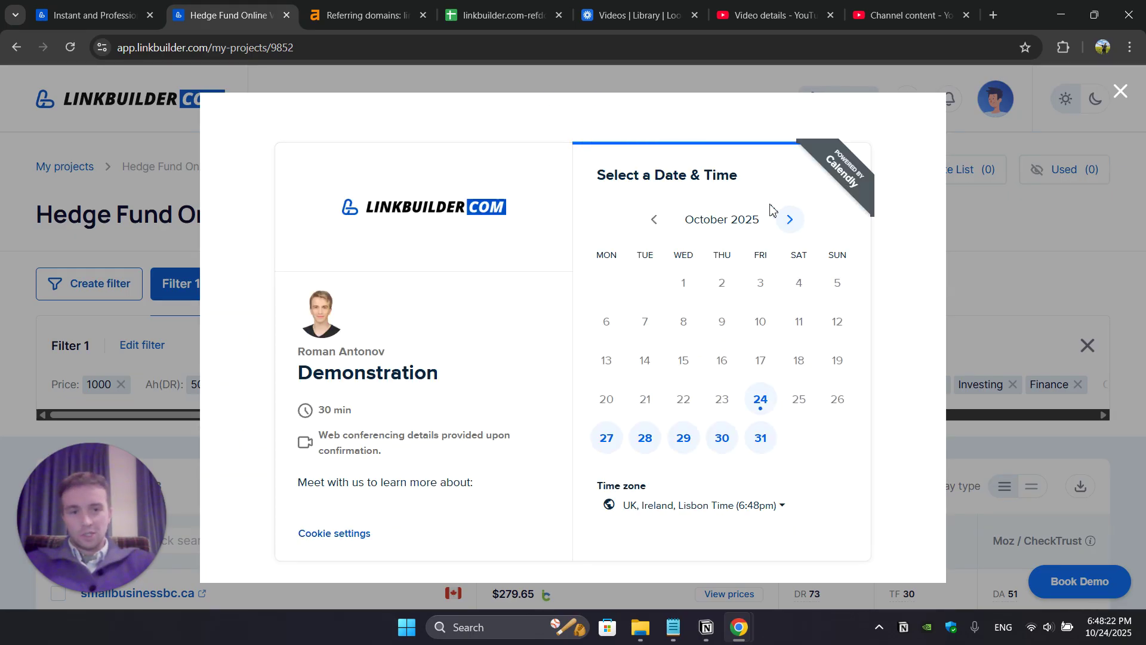
pyautogui.click(787, 221)
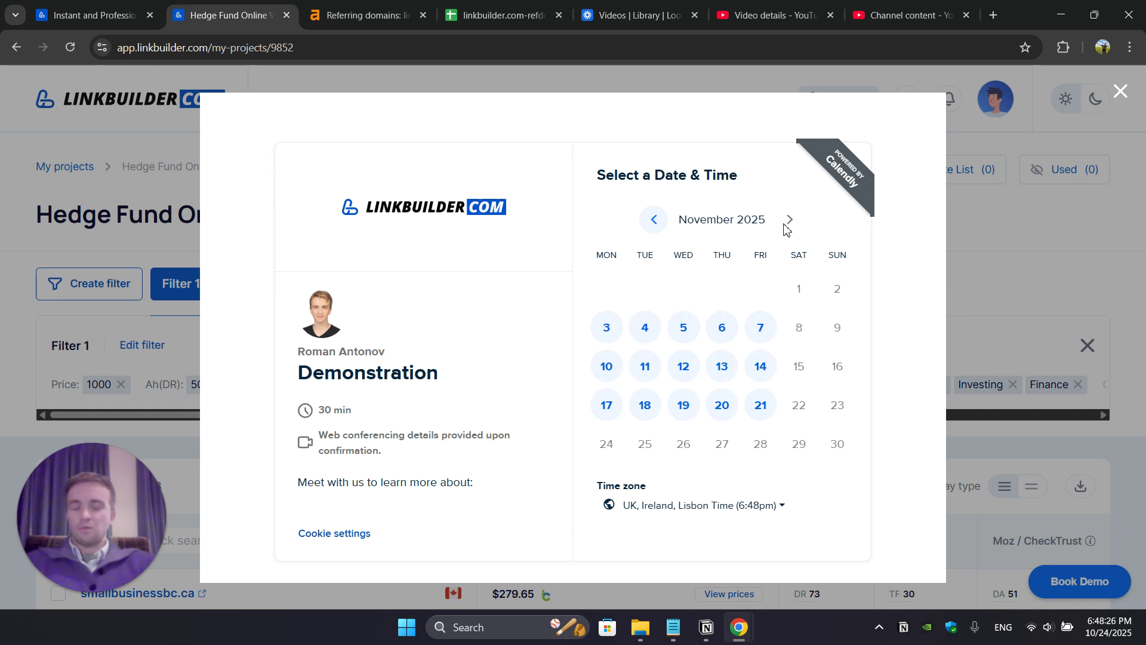
pyautogui.click(1121, 92)
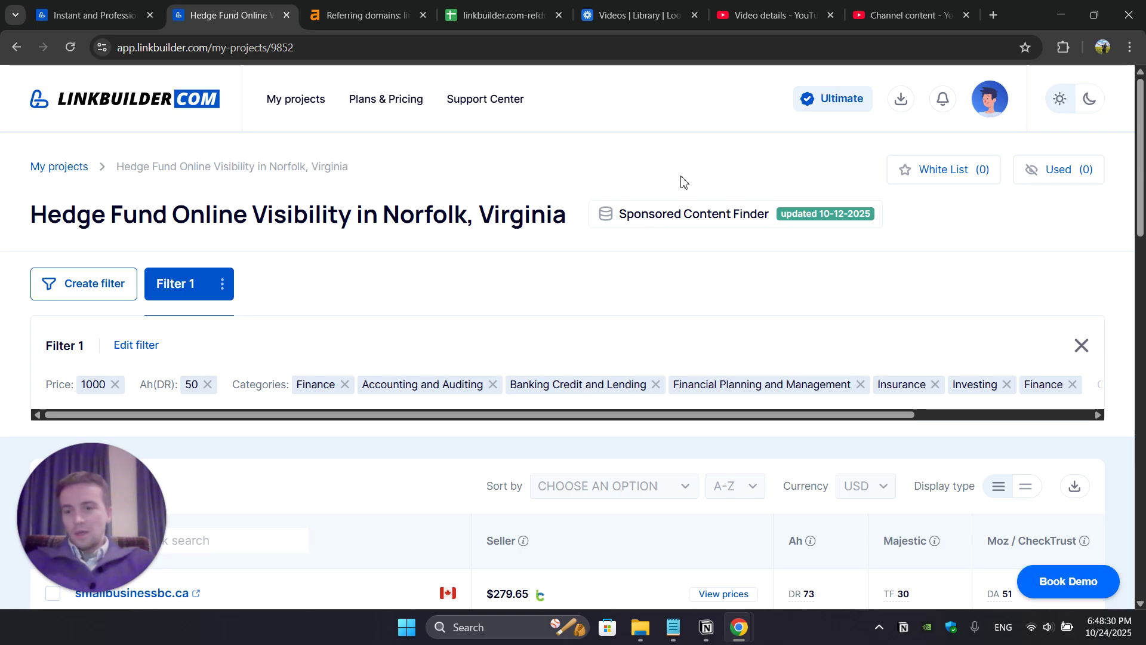